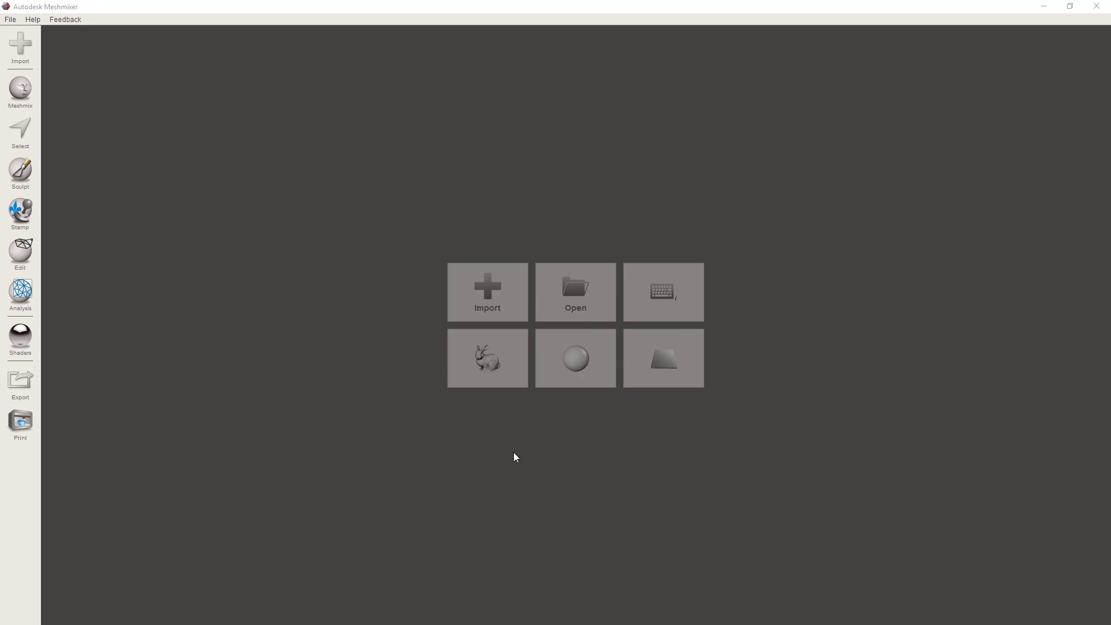
Import the sample bunny (bunnyr.obj) and orbit low to view its open base.
left_click(485, 359)
right_click_drag(764, 504, 617, 329)
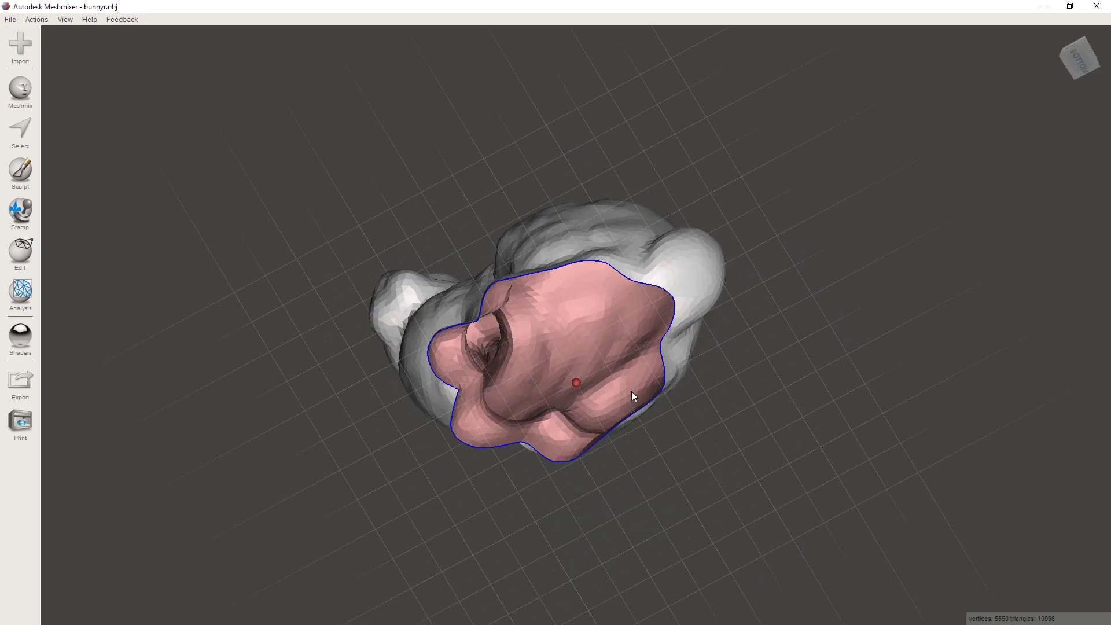
right_click_drag(631, 392, 347, 247)
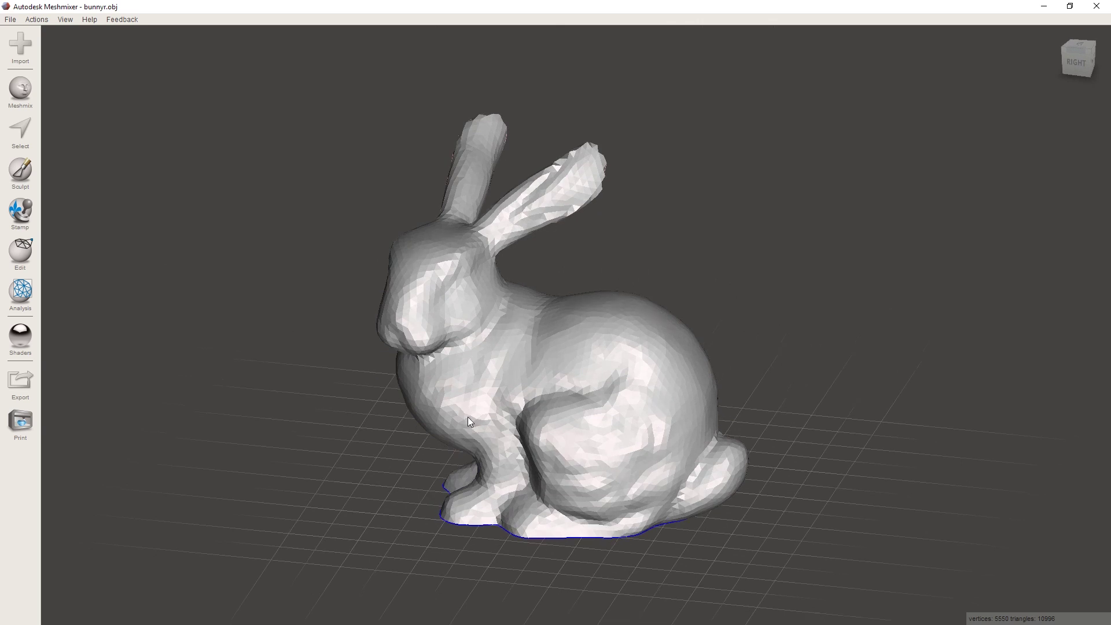
right_click_drag(467, 417, 461, 314)
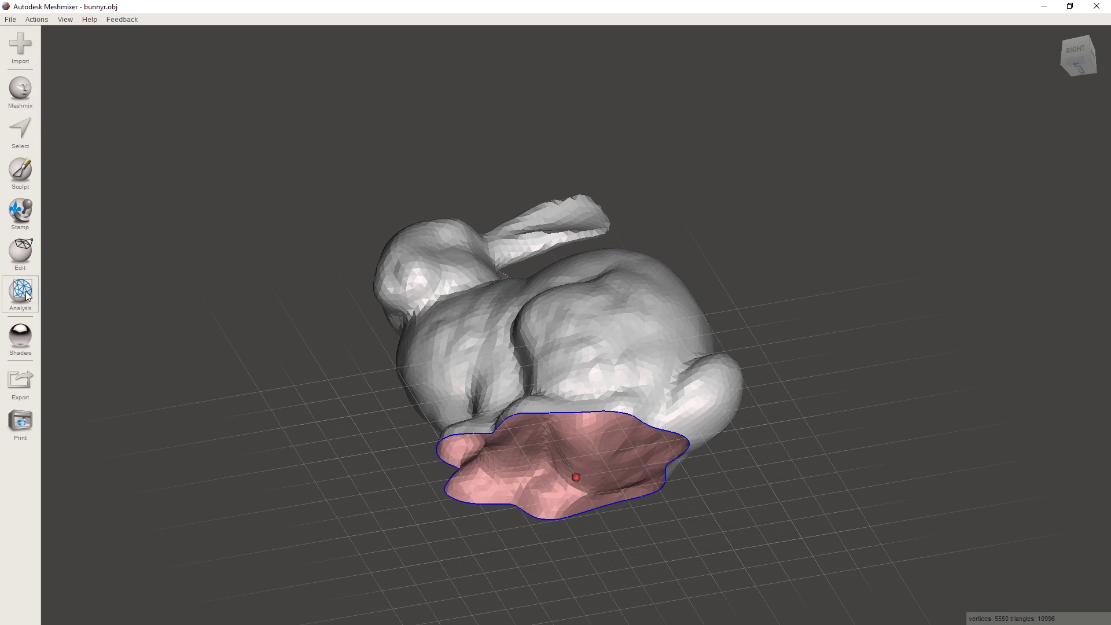
Orbit and pan around the bunny to inspect its sides and underside.
right_click_drag(489, 295, 173, 314)
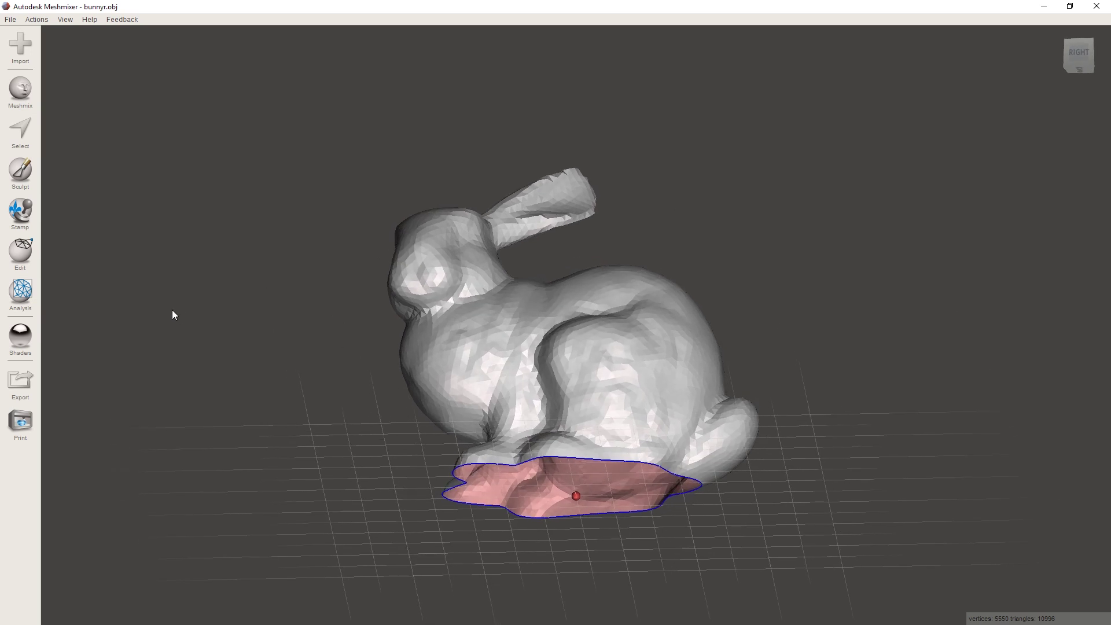
right_click_drag(413, 386, 387, 489)
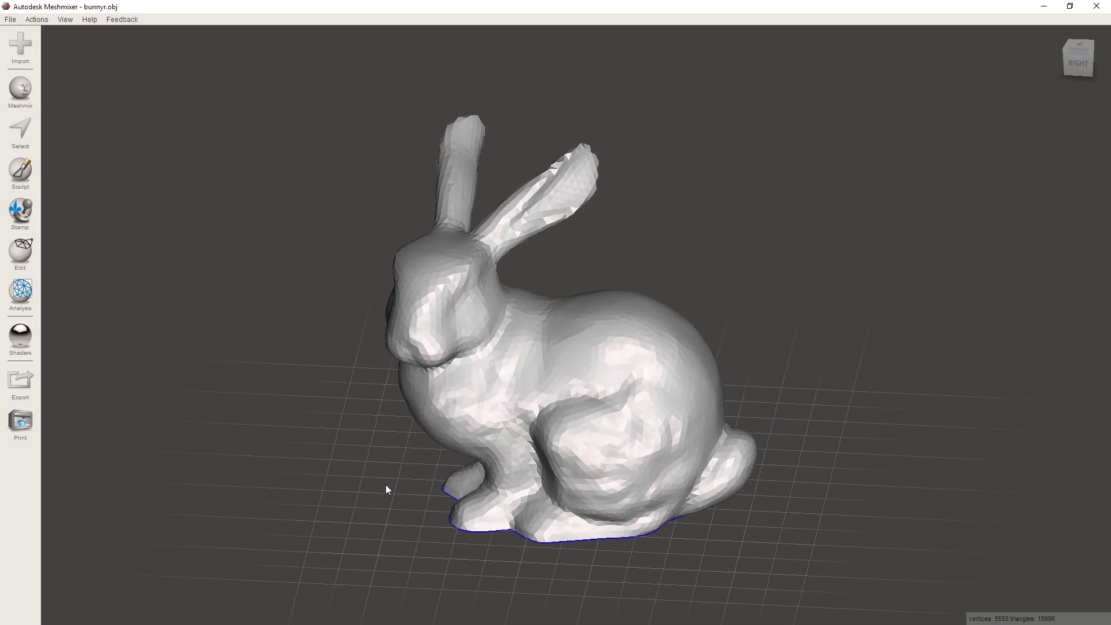
right_click_drag(360, 449, 391, 448)
middle_click_drag(391, 450, 387, 408)
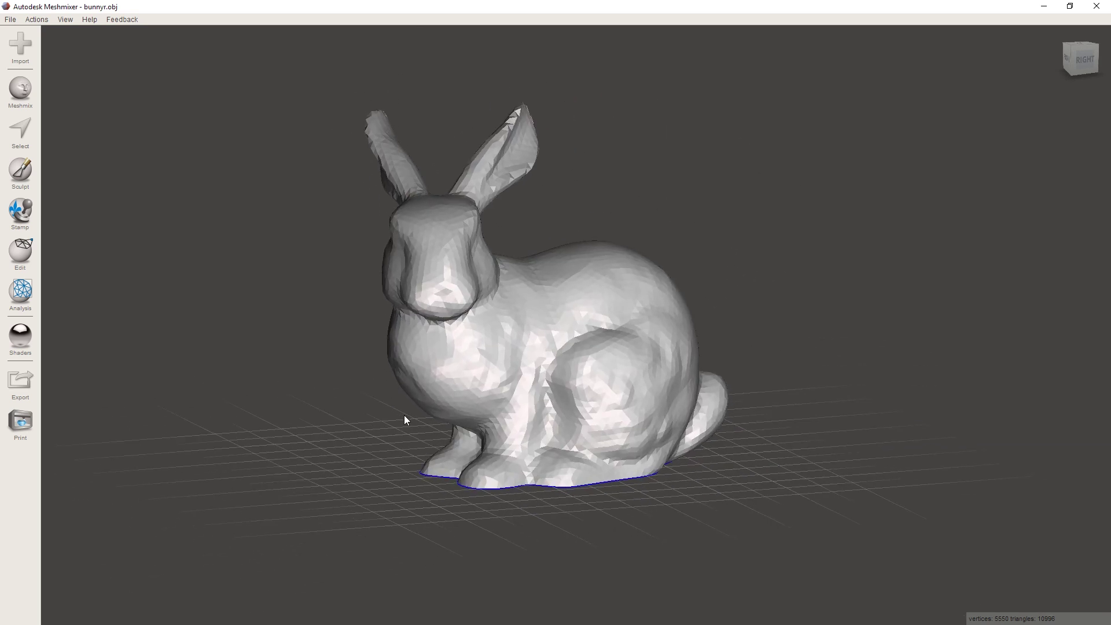
left_click(21, 292)
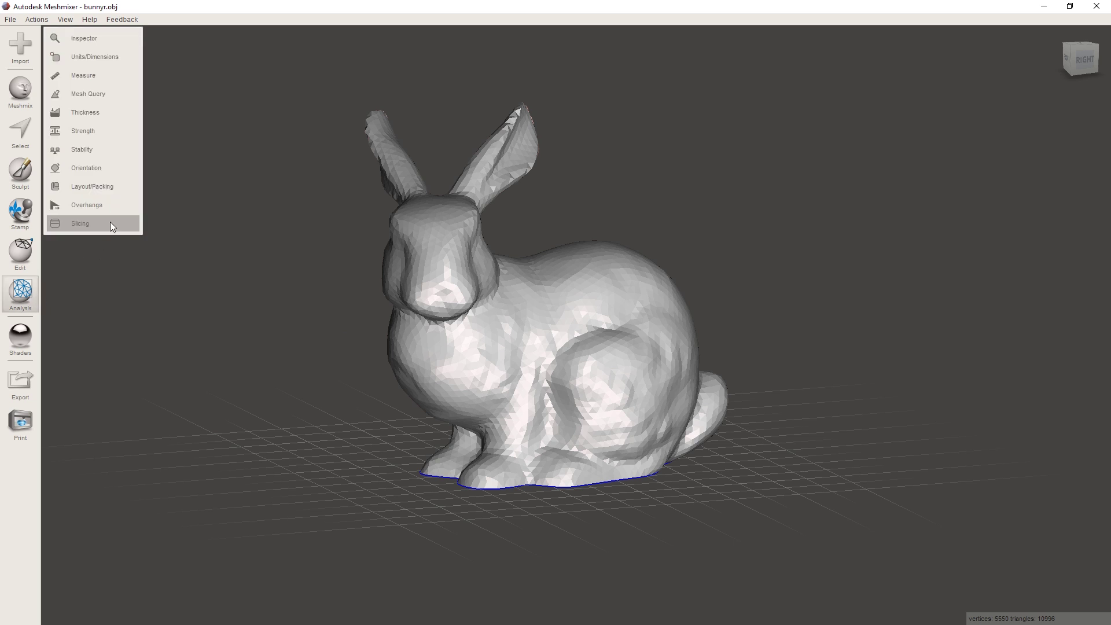
Run the Inspector on the bunny and orbit to examine the hole in its base.
left_click(86, 36)
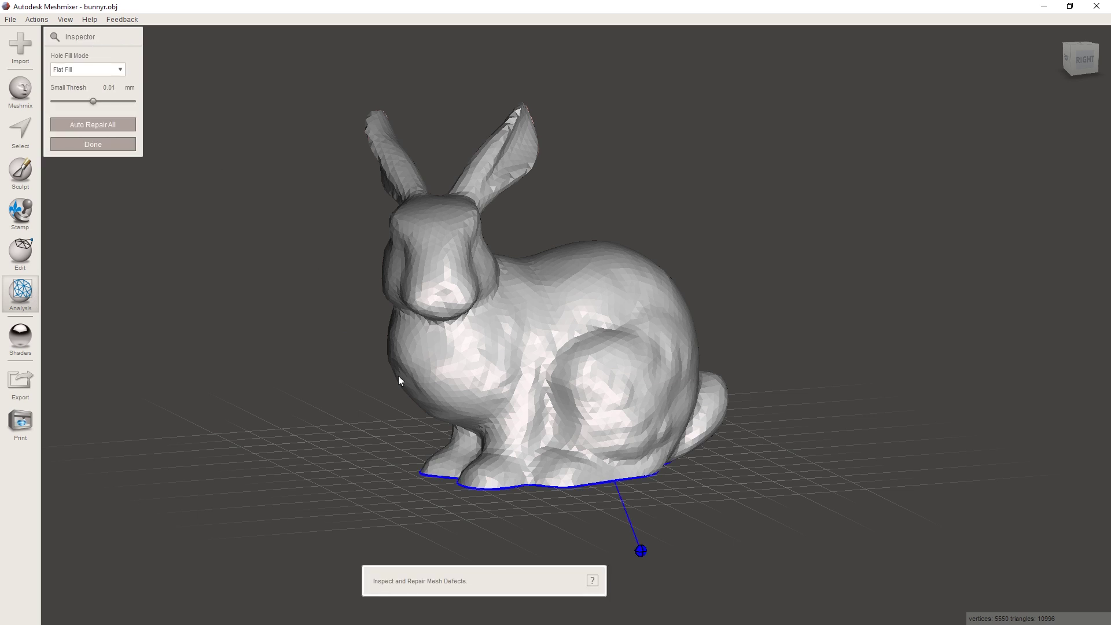
right_click_drag(518, 502, 473, 432)
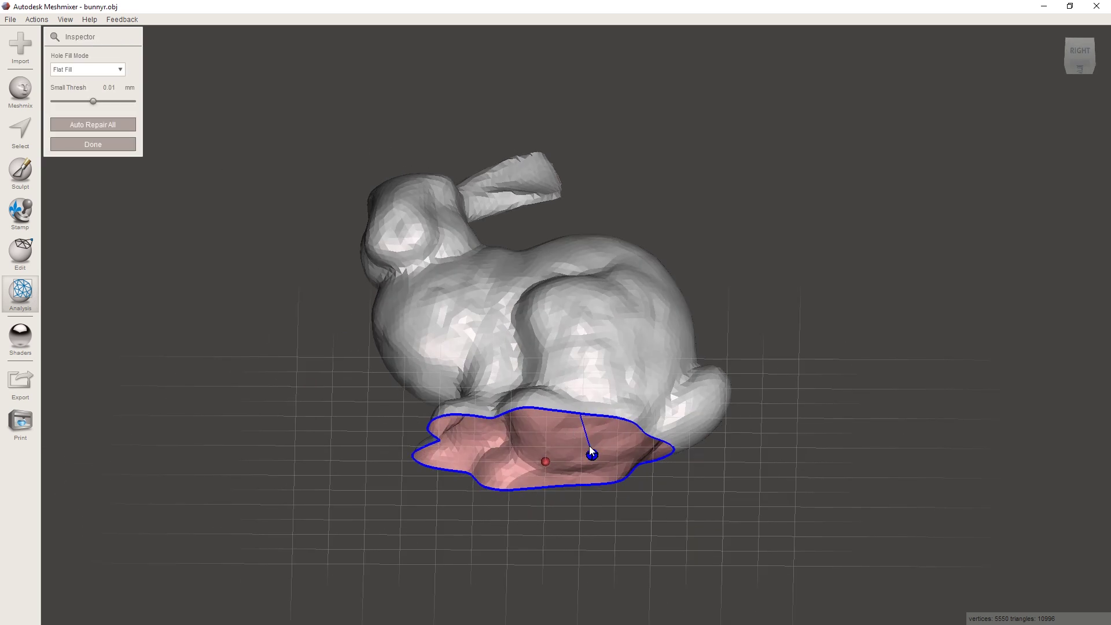
right_click_drag(415, 423, 386, 451)
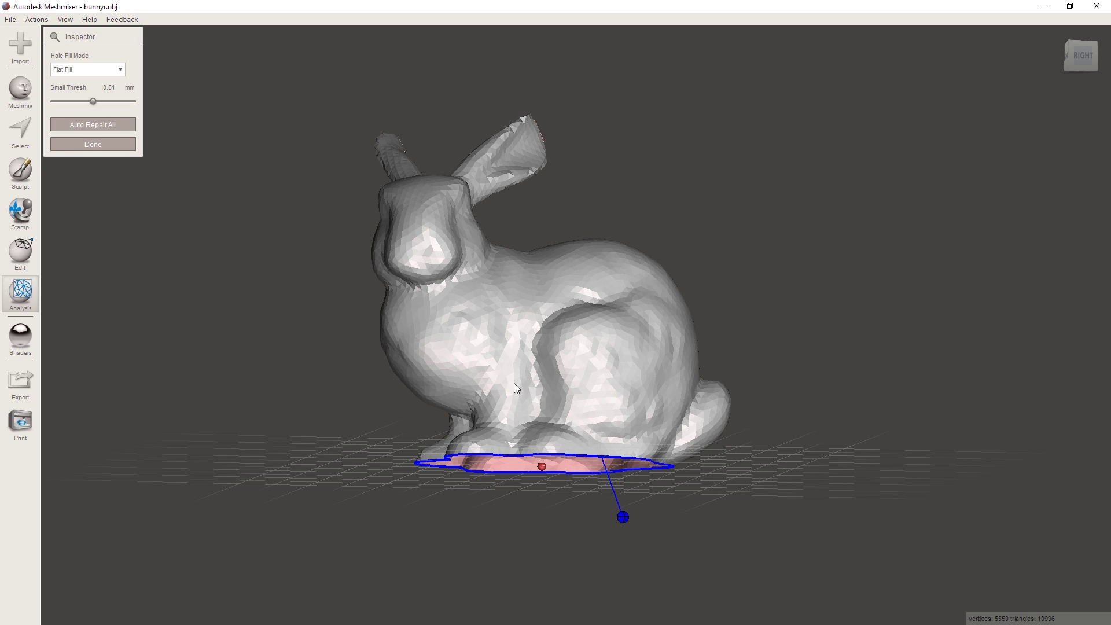
right_click_drag(310, 300, 495, 486)
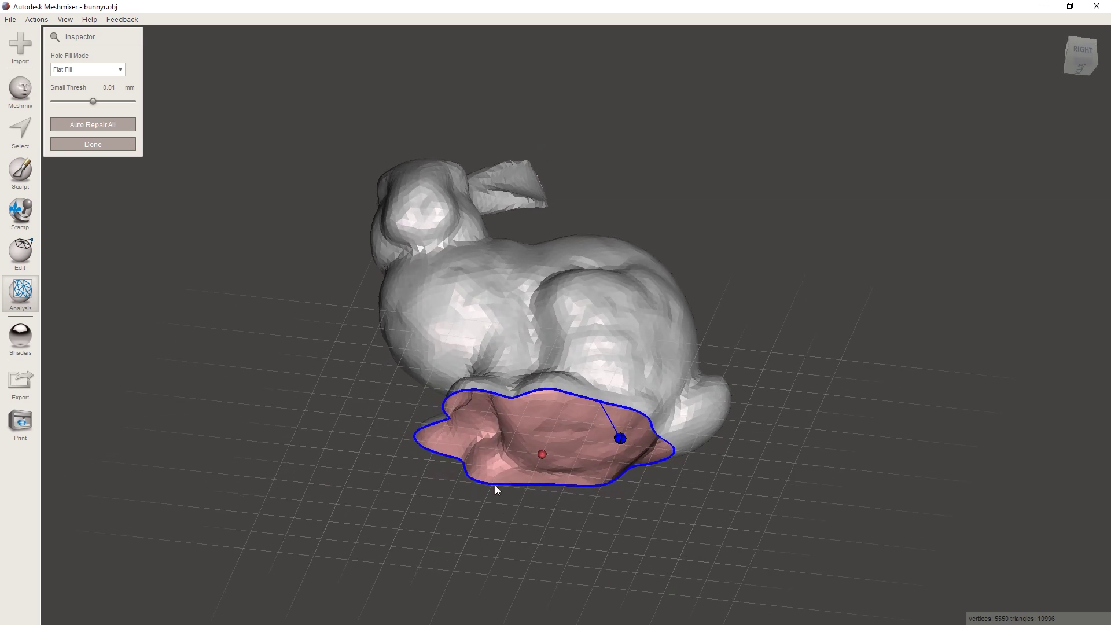
right_click_drag(487, 383, 325, 360)
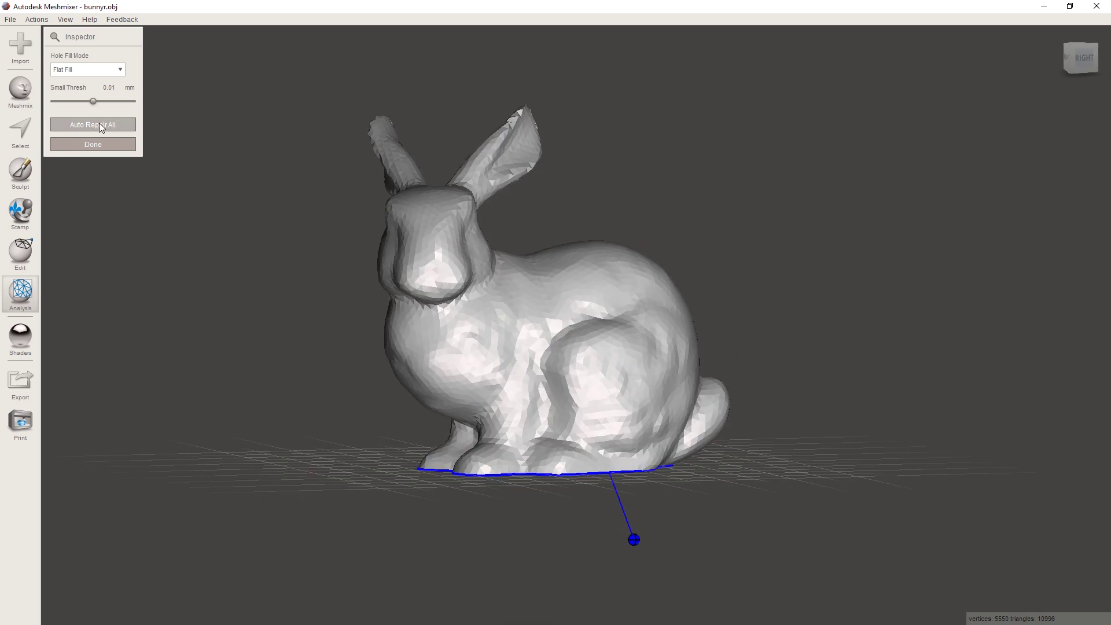
right_click_drag(521, 313, 580, 340)
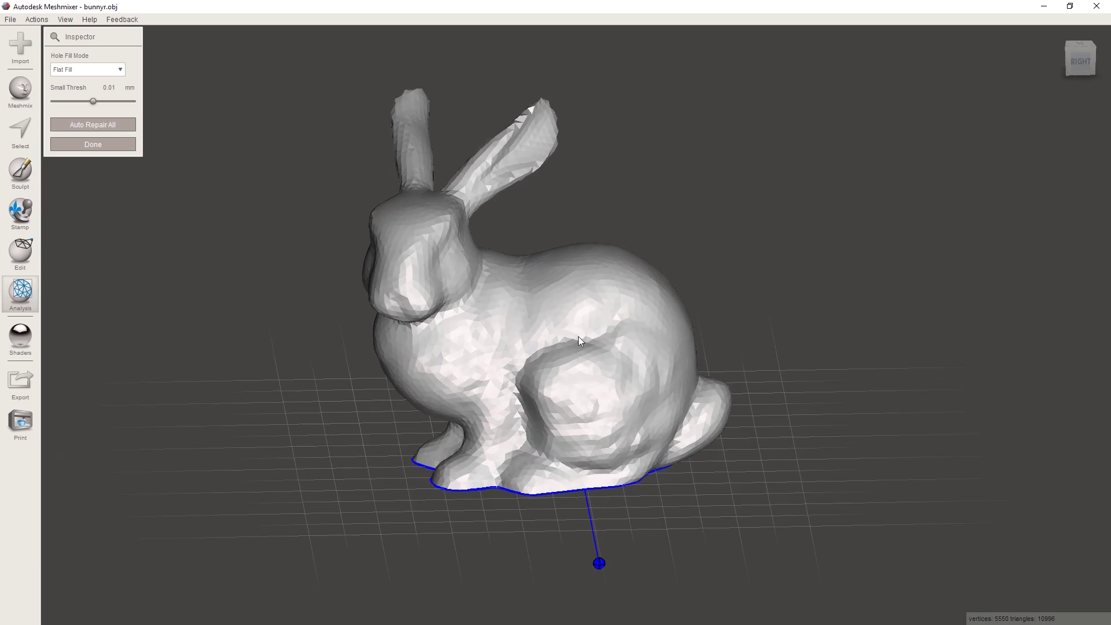
Auto-repair all defects with Flat Fill hole mode, closing the base, and finish.
left_click(83, 70)
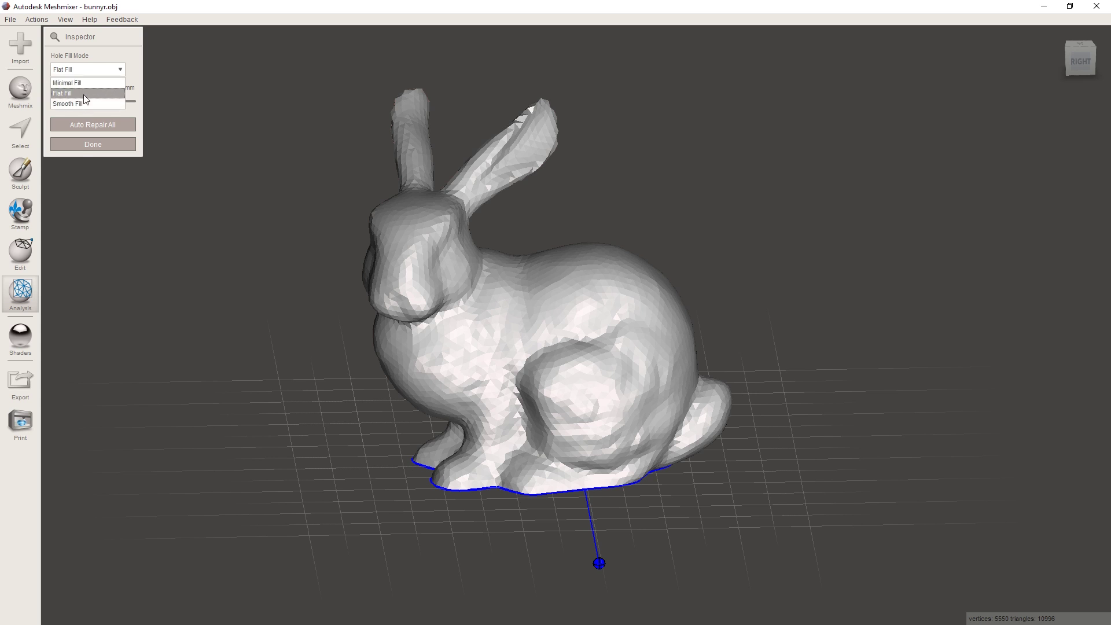
left_click(88, 72)
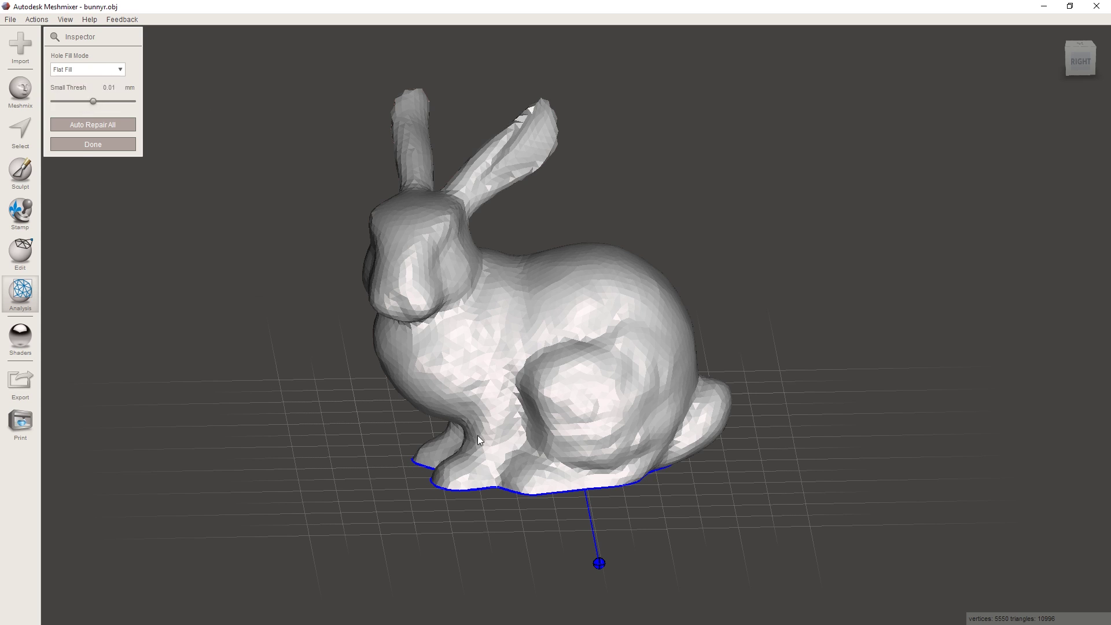
left_click(107, 126)
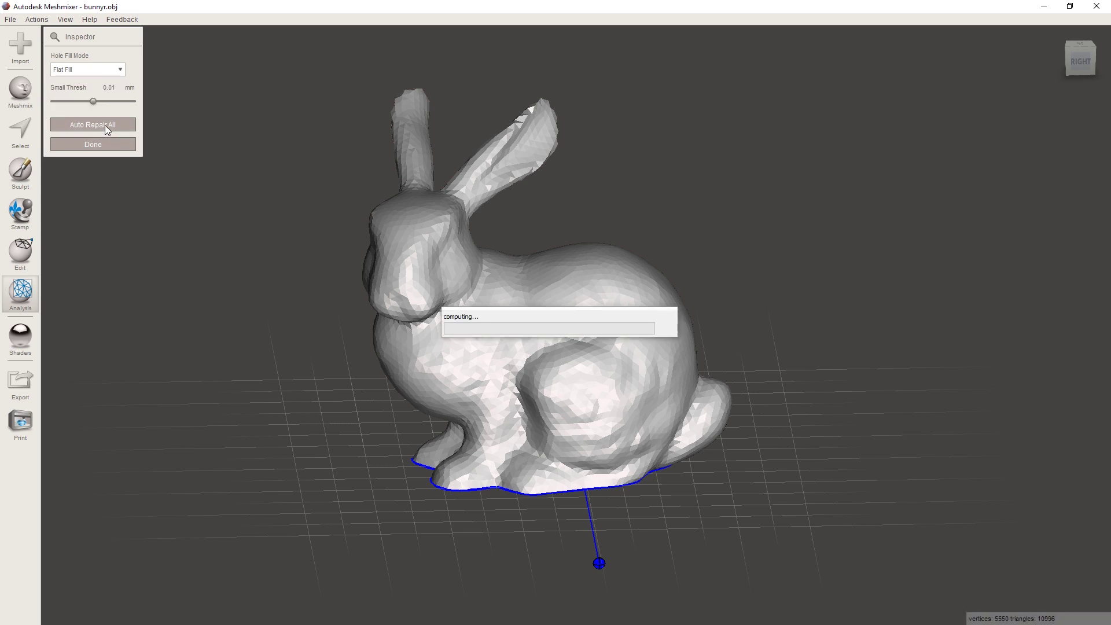
right_click_drag(510, 457, 529, 538)
left_click(106, 145)
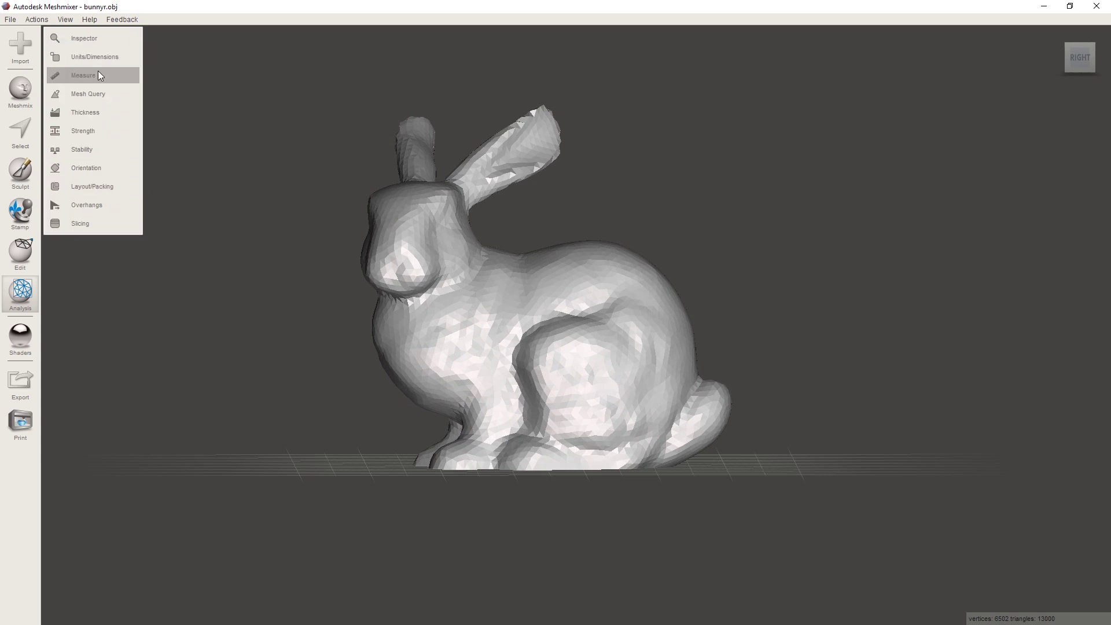
In Units/Dimensions, set Y to 60 mm so X becomes 62.23 mm and Z 47.59 mm.
left_click(103, 54)
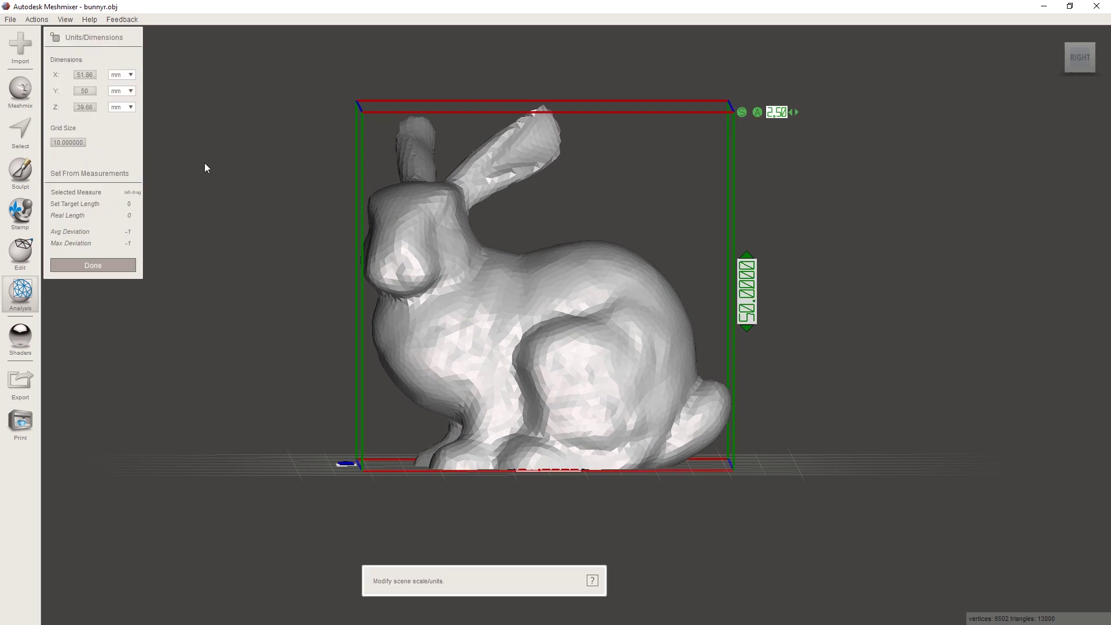
right_click_drag(232, 128, 513, 273)
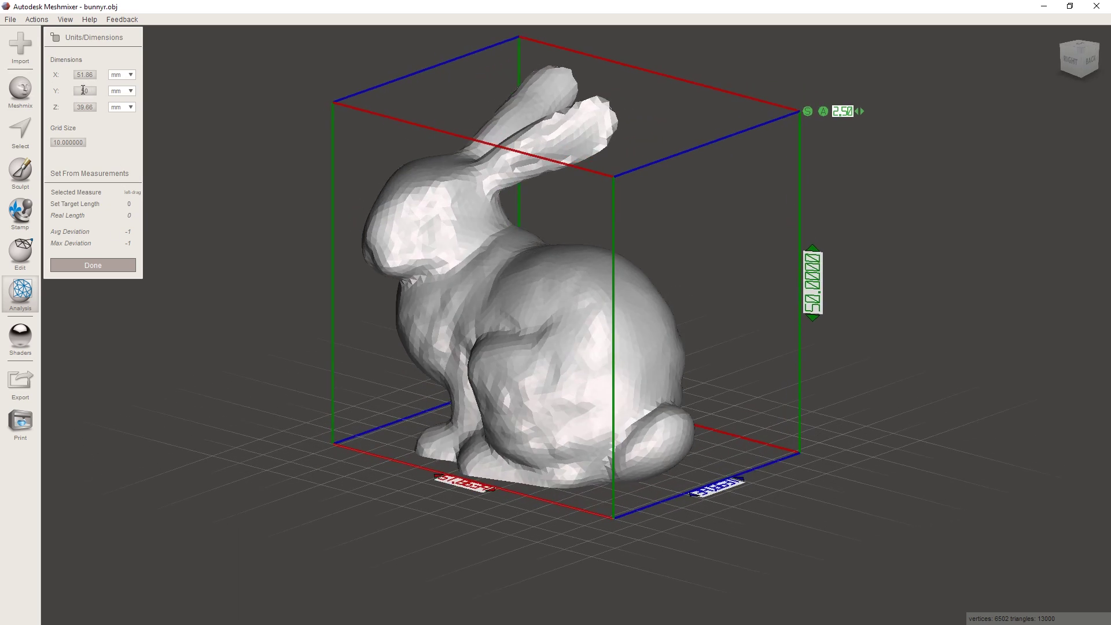
double_click(85, 91)
type("60")
key("Return")
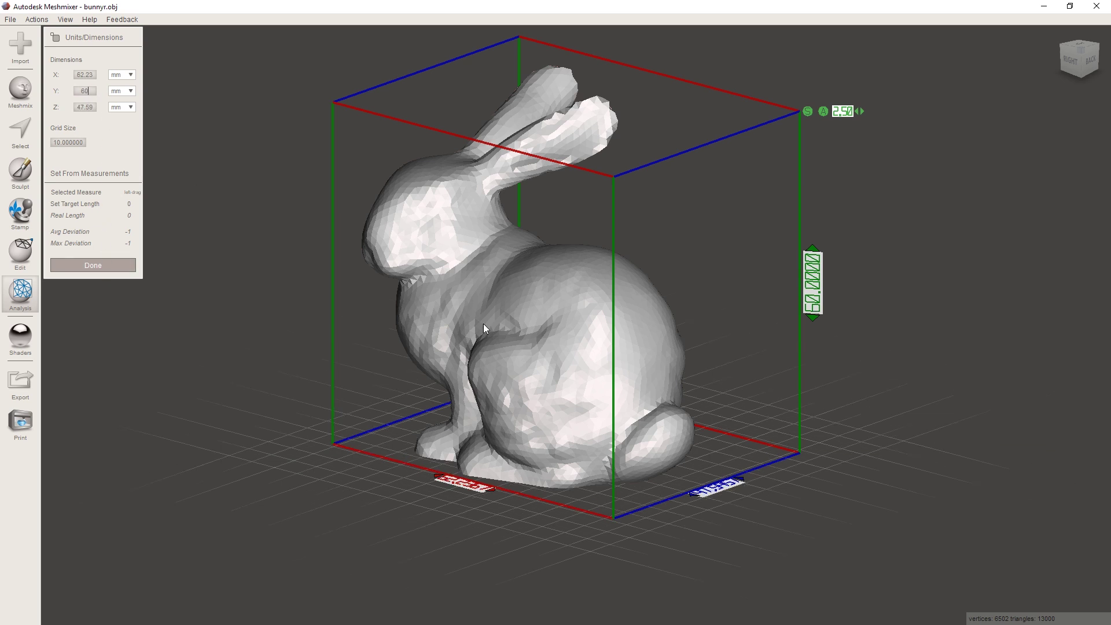
right_click_drag(484, 324, 427, 384)
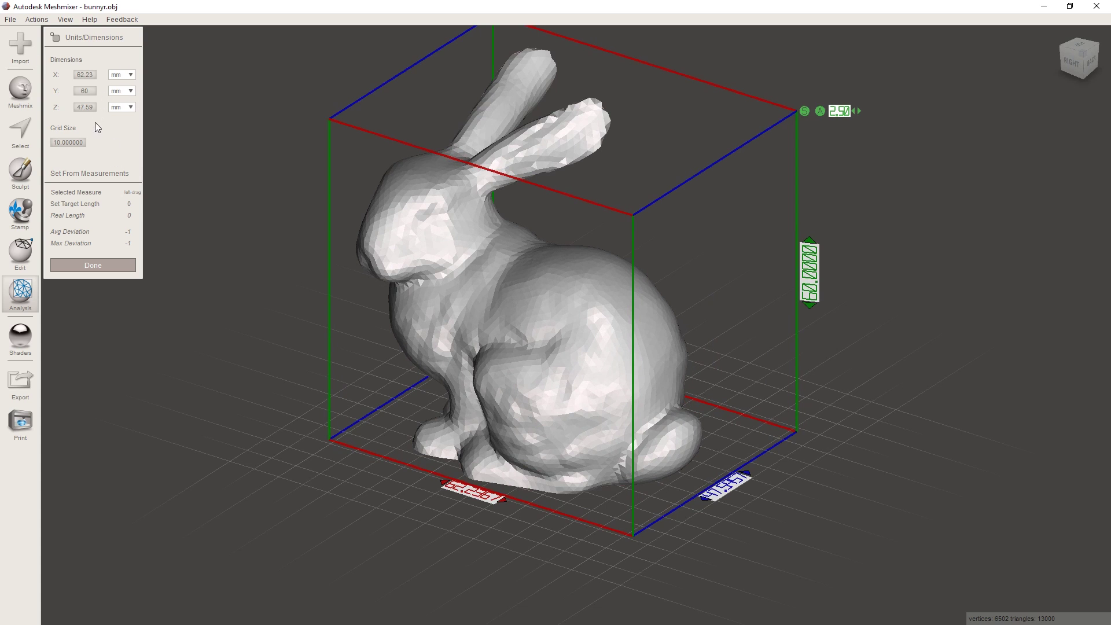
Close the dimensions tool and briefly view the bunny's Strength analysis colouring.
left_click(82, 262)
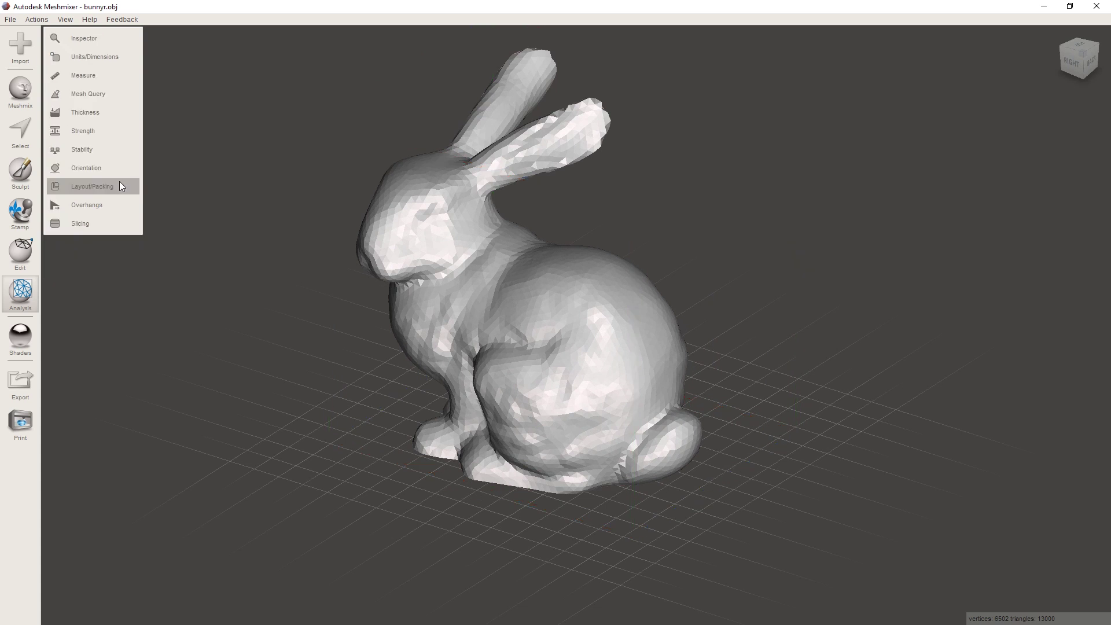
left_click(80, 130)
right_click_drag(200, 192, 403, 294)
left_click(79, 73)
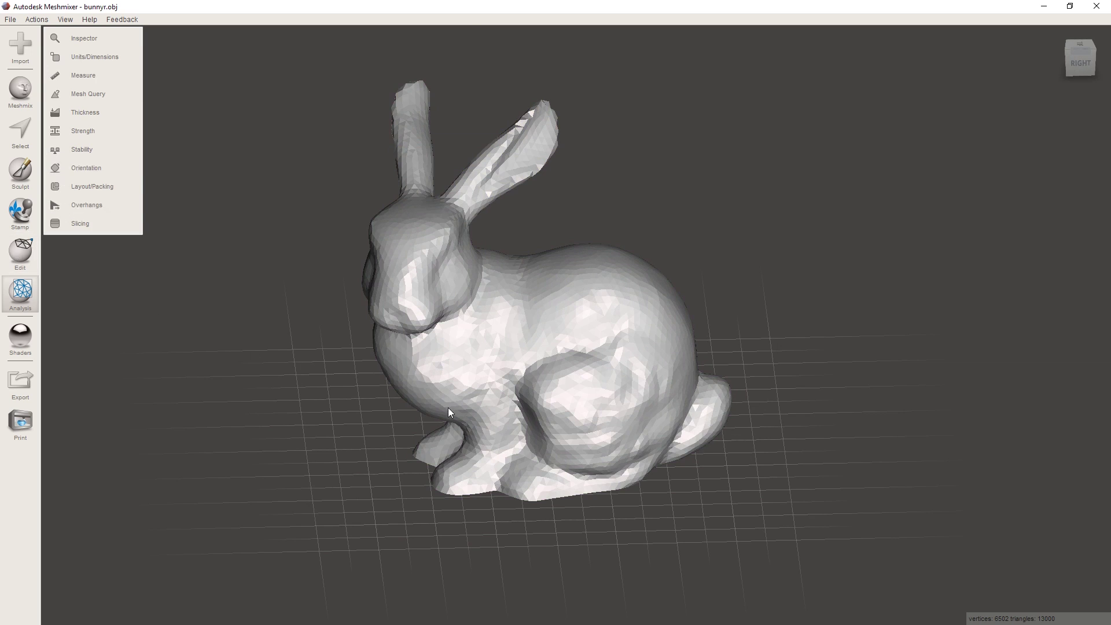
Start a Transform, nudge the bunny along X, then cancel to restore its original pose.
right_click_drag(448, 407, 381, 366)
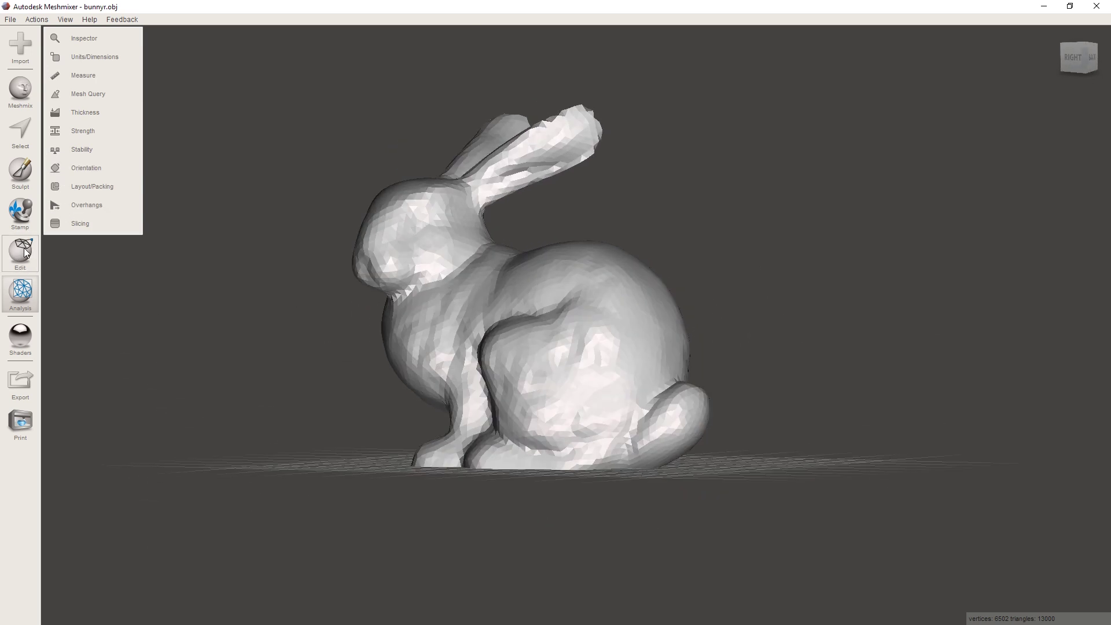
mouse_move(24, 250)
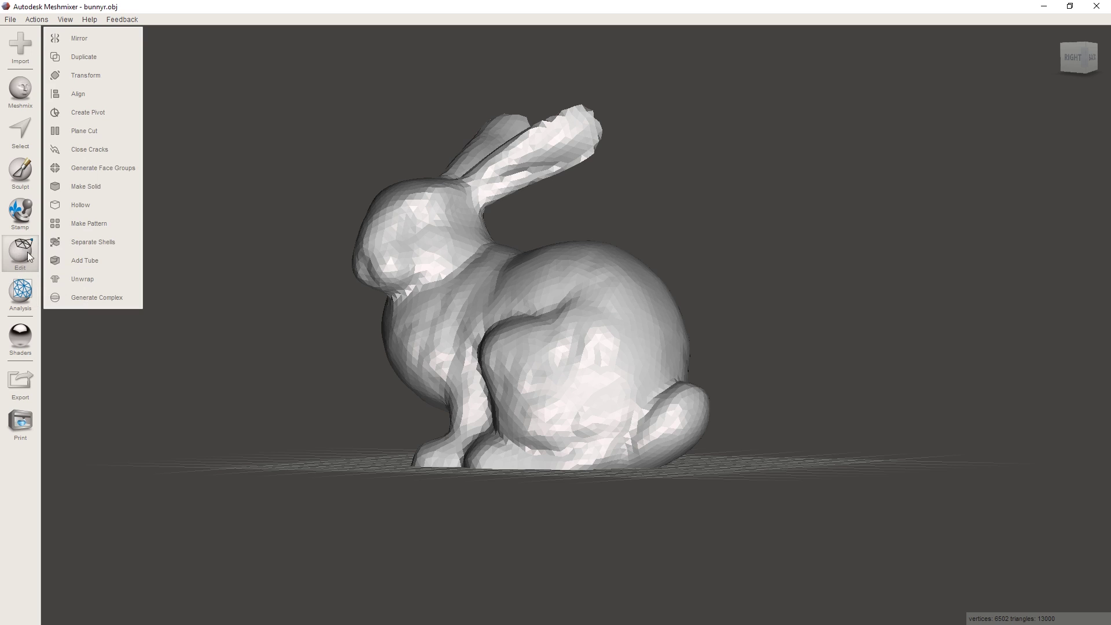
right_click_drag(272, 307, 380, 373)
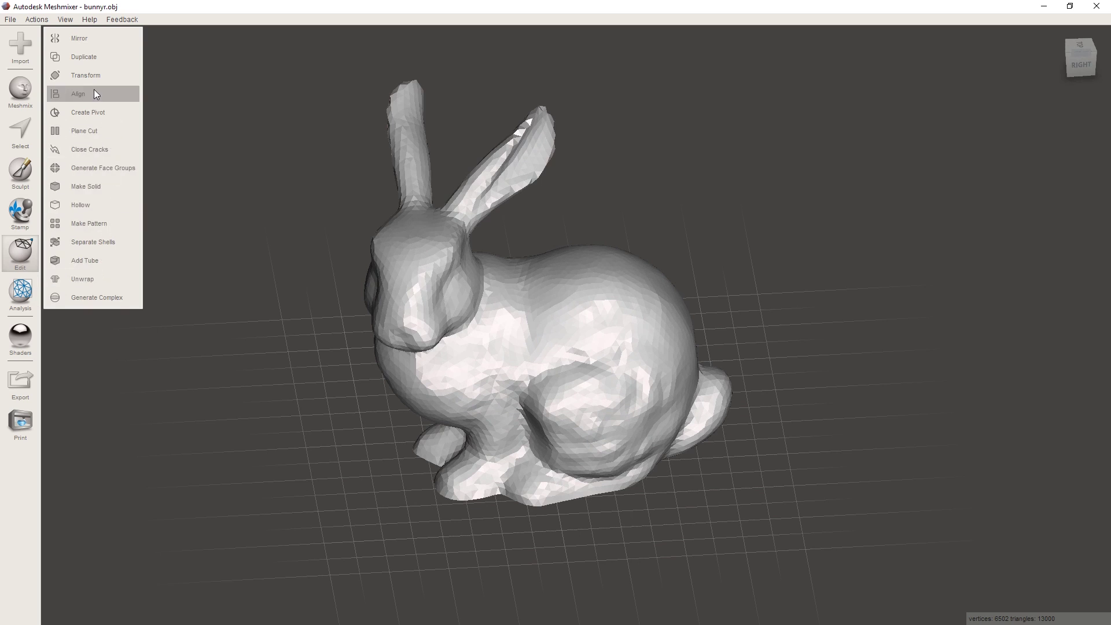
left_click(89, 72)
right_click_drag(638, 411, 586, 313)
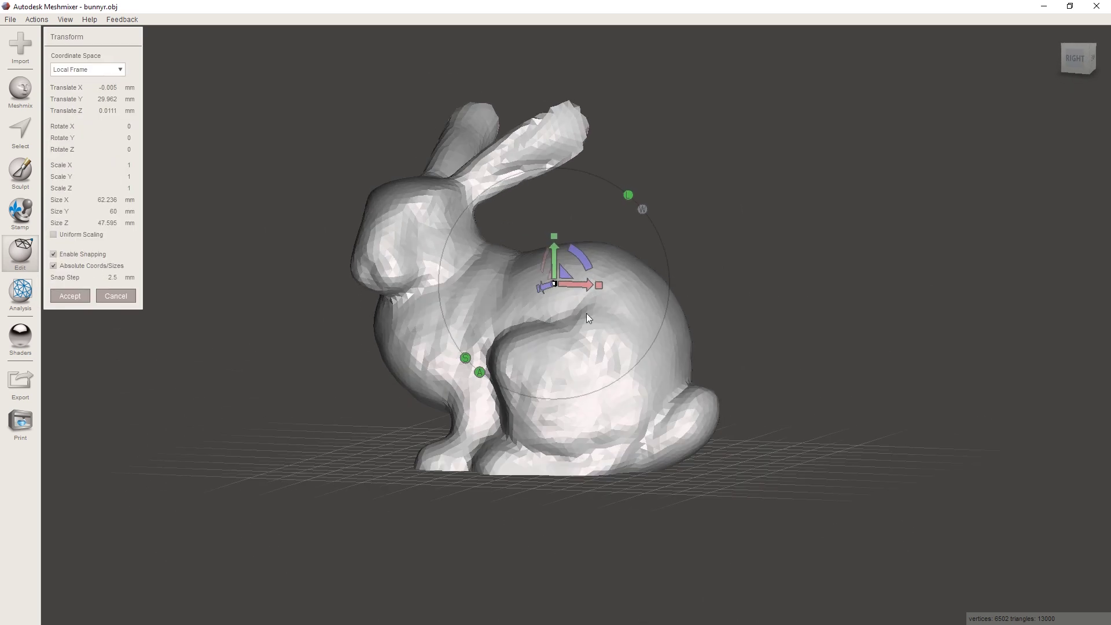
left_click_drag(603, 279, 541, 279)
left_click(578, 291)
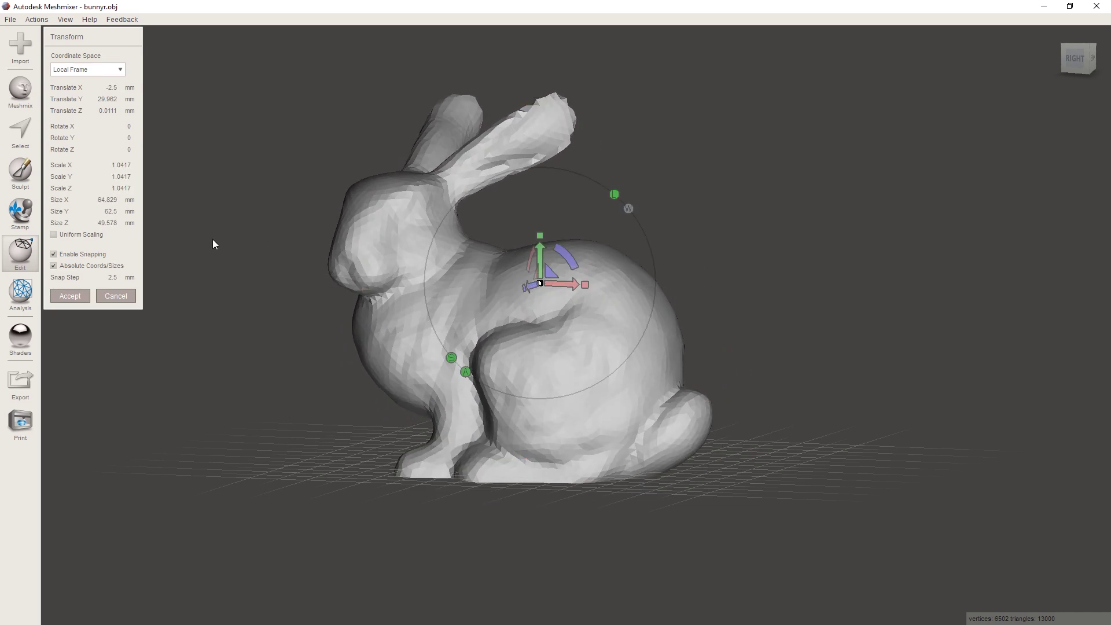
left_click(118, 296)
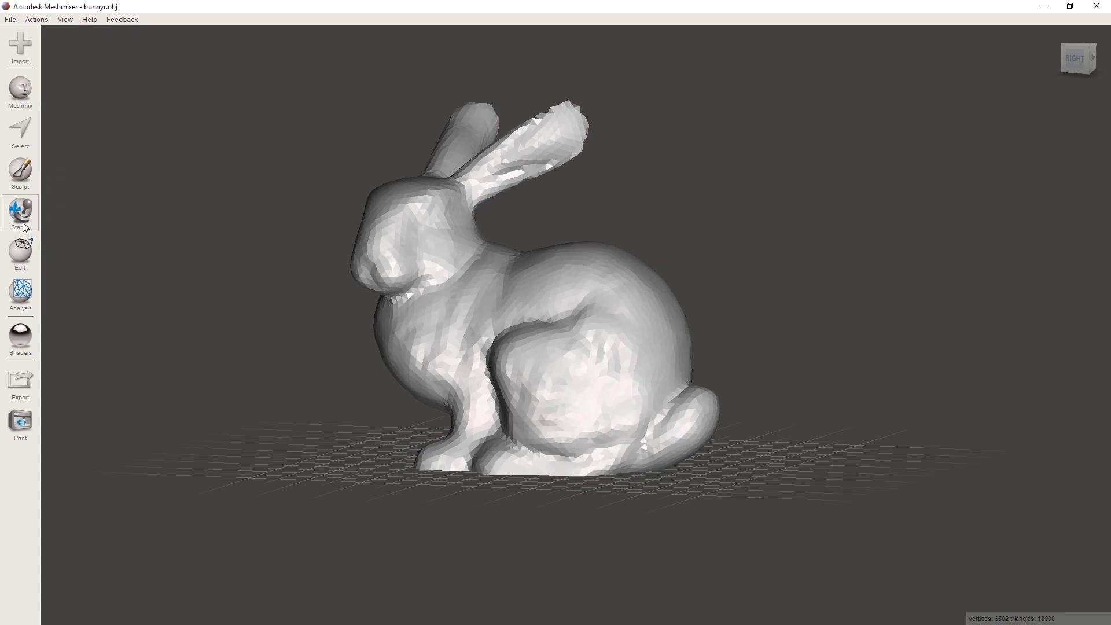
left_click(20, 253)
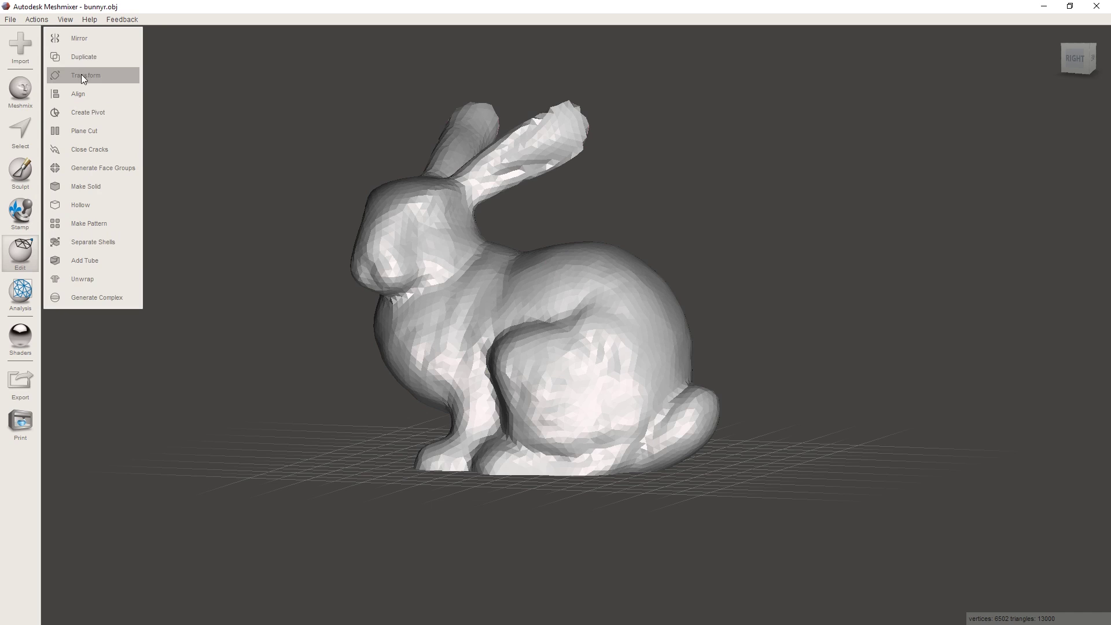
Start a Plane Cut and rotate and slide the plane toward the bunny's neck.
left_click(92, 131)
right_click_drag(530, 315, 573, 347)
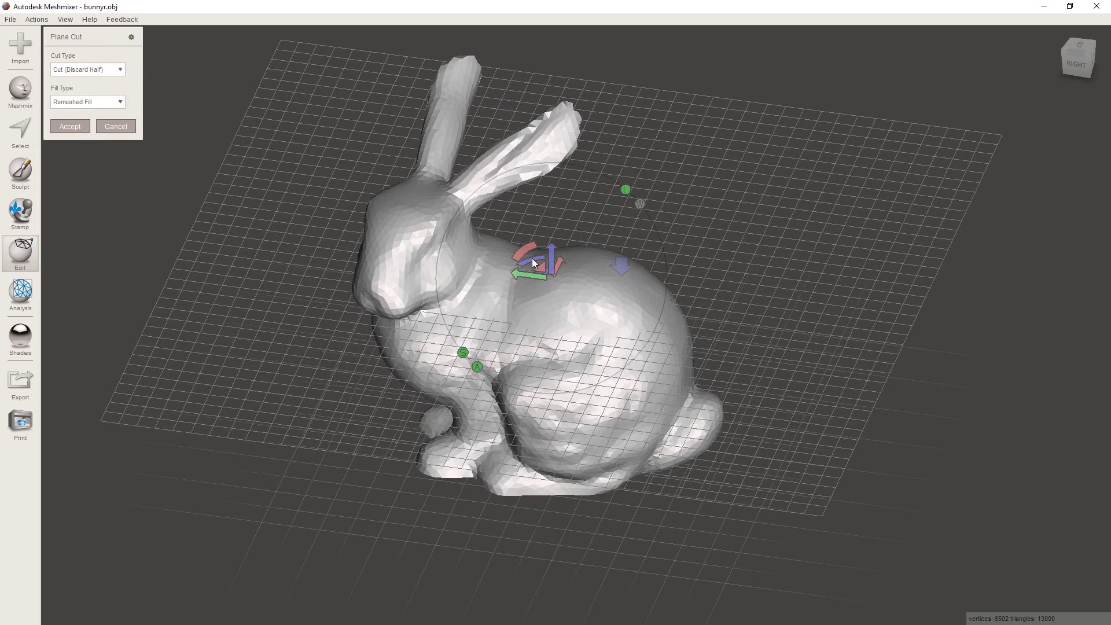
mouse_move(532, 262)
left_mouse_down()
mouse_move(521, 266)
mouse_move(530, 272)
mouse_move(505, 263)
mouse_move(518, 263)
left_mouse_up()
right_click_drag(518, 321, 552, 278)
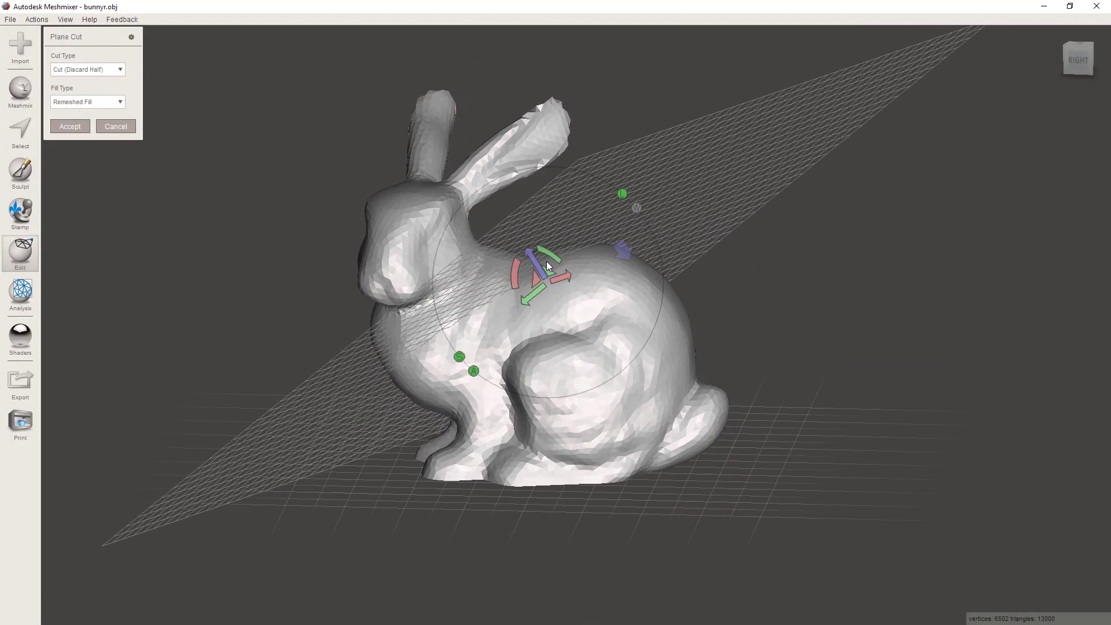
left_click_drag(557, 276, 473, 229)
right_click_drag(475, 231, 498, 254)
Tilt the plane diagonally across the neck, keep Cut (Discard Half), and apply the cut.
left_click_drag(466, 236, 464, 226)
right_click_drag(464, 226, 558, 217)
left_click_drag(540, 194, 545, 200)
right_click_drag(545, 201, 524, 266)
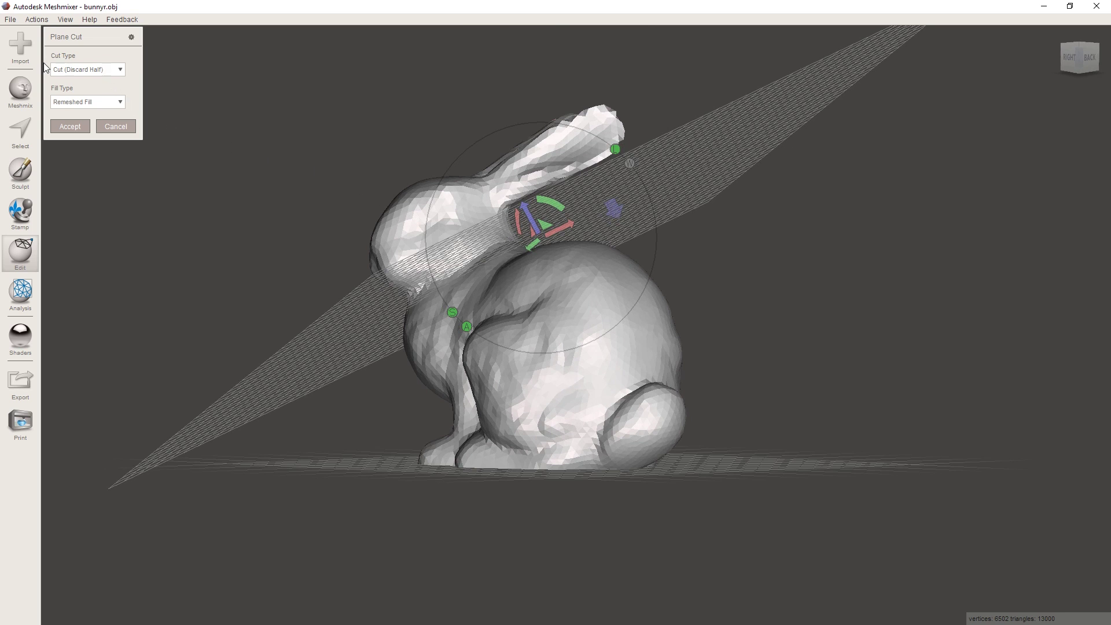
left_click(63, 71)
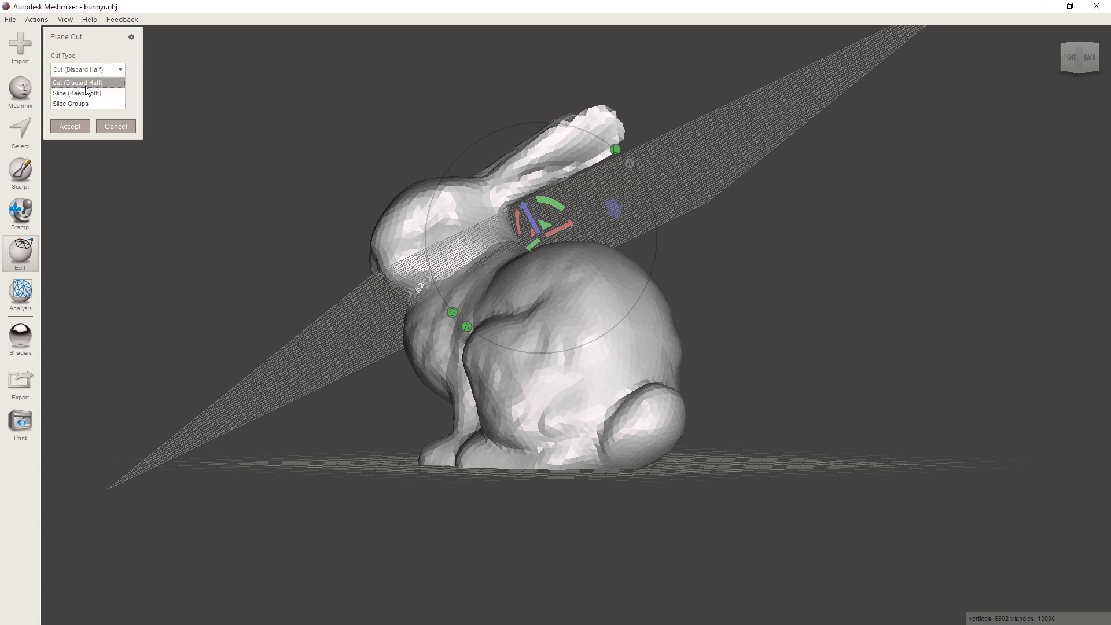
left_click(57, 67)
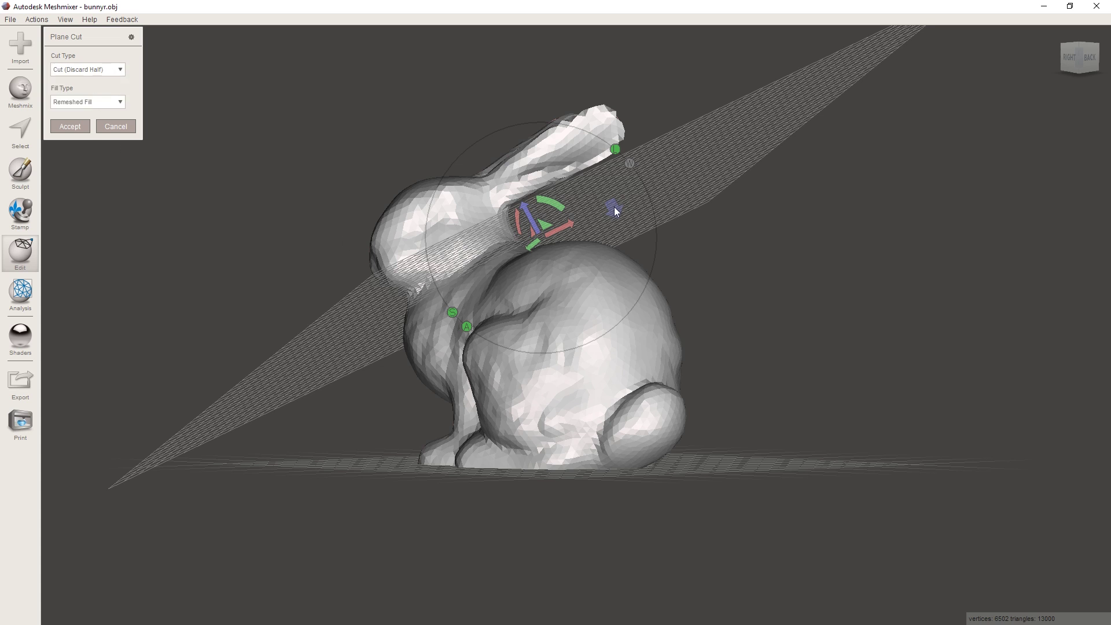
left_click_drag(614, 211, 617, 219)
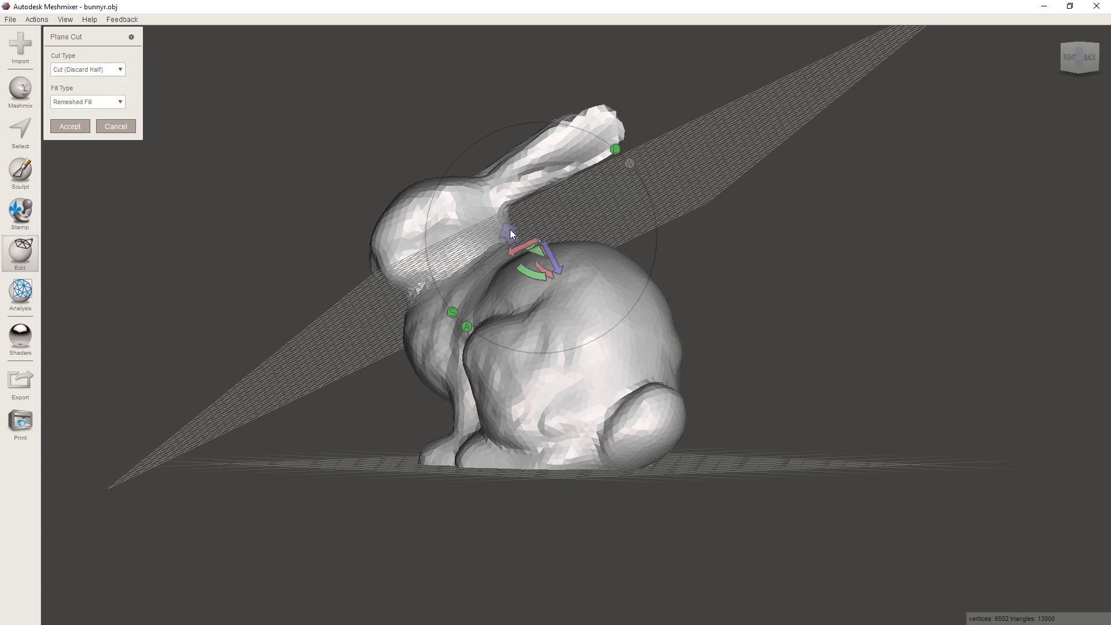
mouse_move(509, 229)
right_mouse_down()
mouse_move(485, 235)
mouse_move(505, 225)
right_mouse_up()
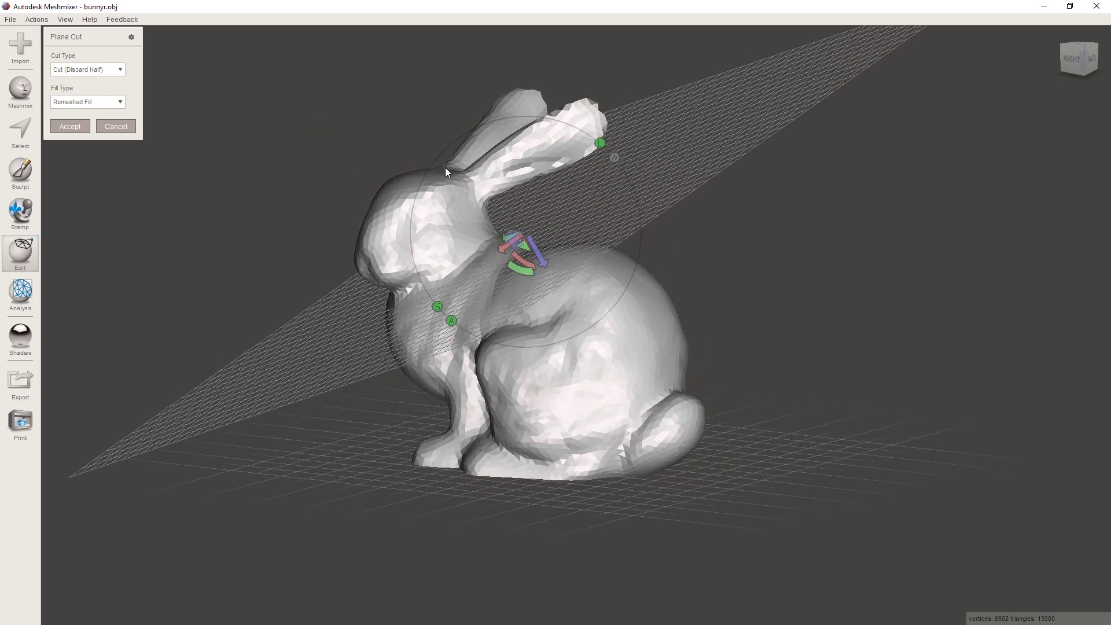
left_click(70, 126)
Orbit around the headless bunny to inspect the flat remeshed cap at the neck.
right_click_drag(379, 235, 534, 276)
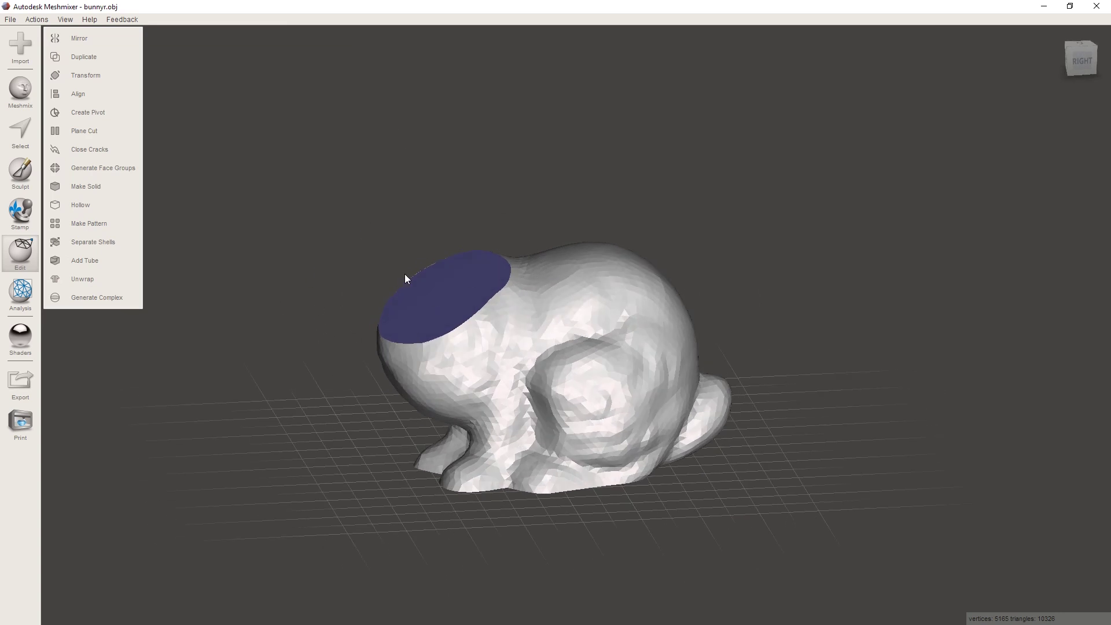
mouse_move(405, 275)
right_mouse_down()
mouse_move(444, 313)
mouse_move(414, 282)
right_mouse_up()
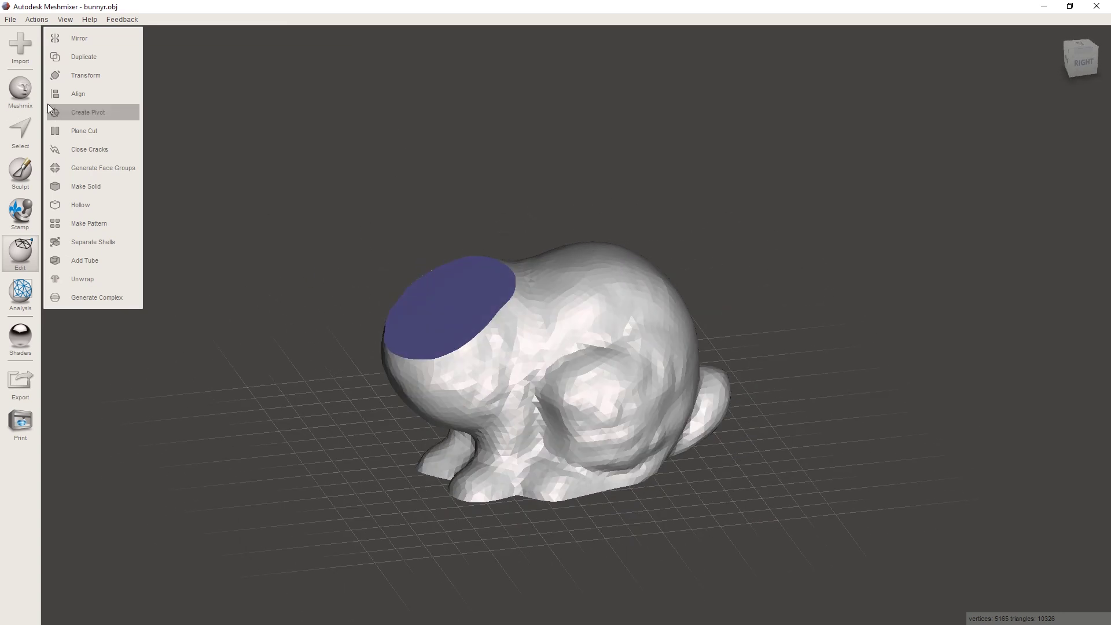
Open the Meshmix parts library, then start an import and close the file browser unused.
left_click(29, 97)
left_click(103, 41)
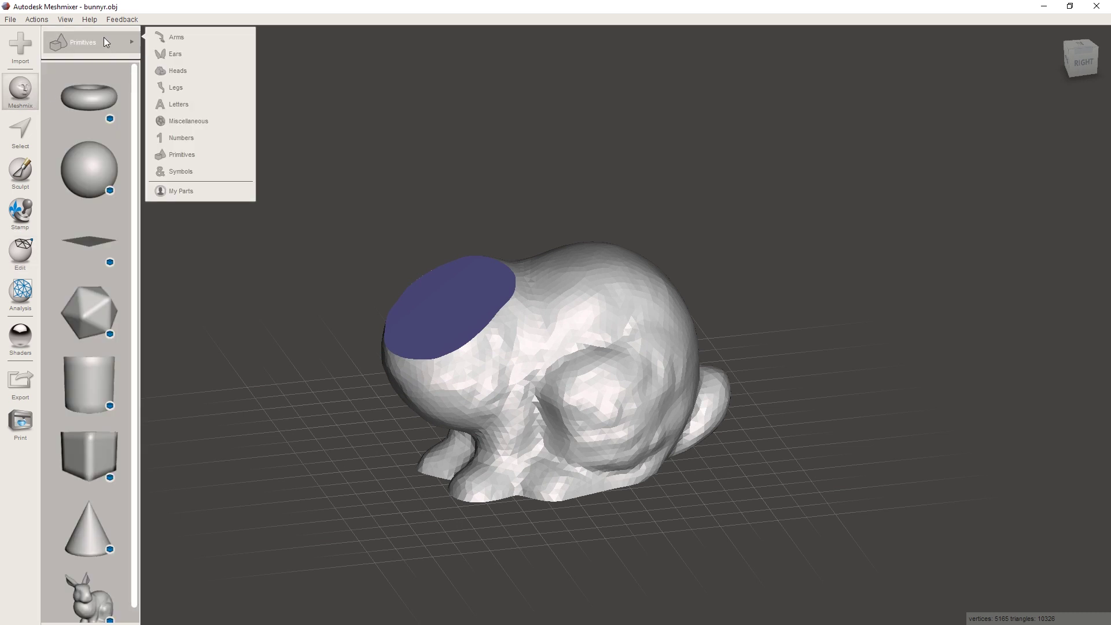
scroll(72, 305, "down", 1)
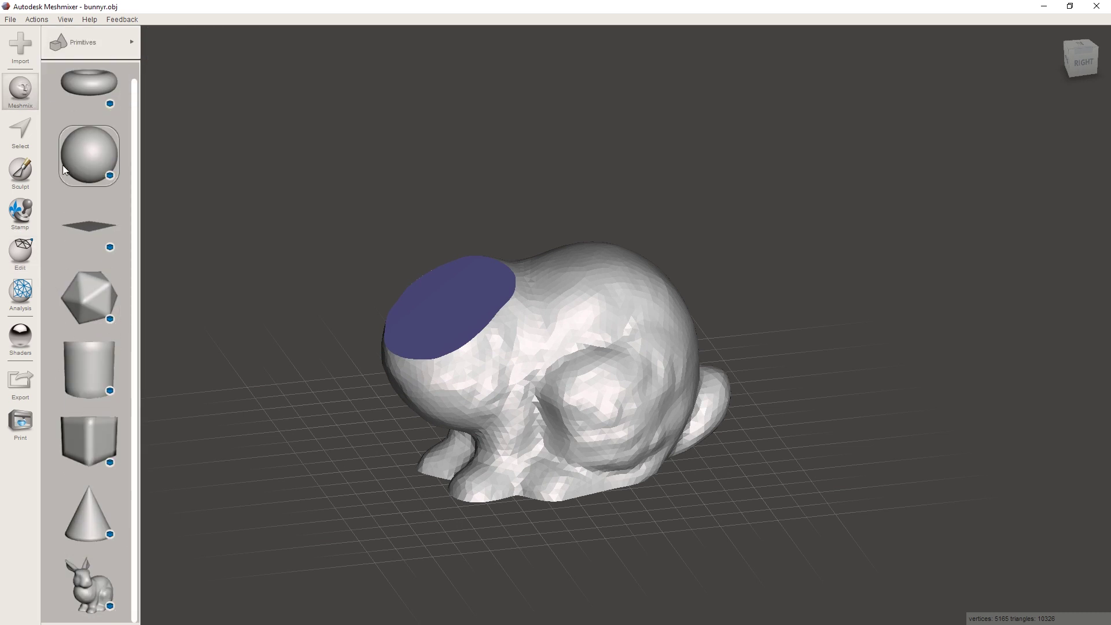
left_click(91, 39)
left_click(30, 55)
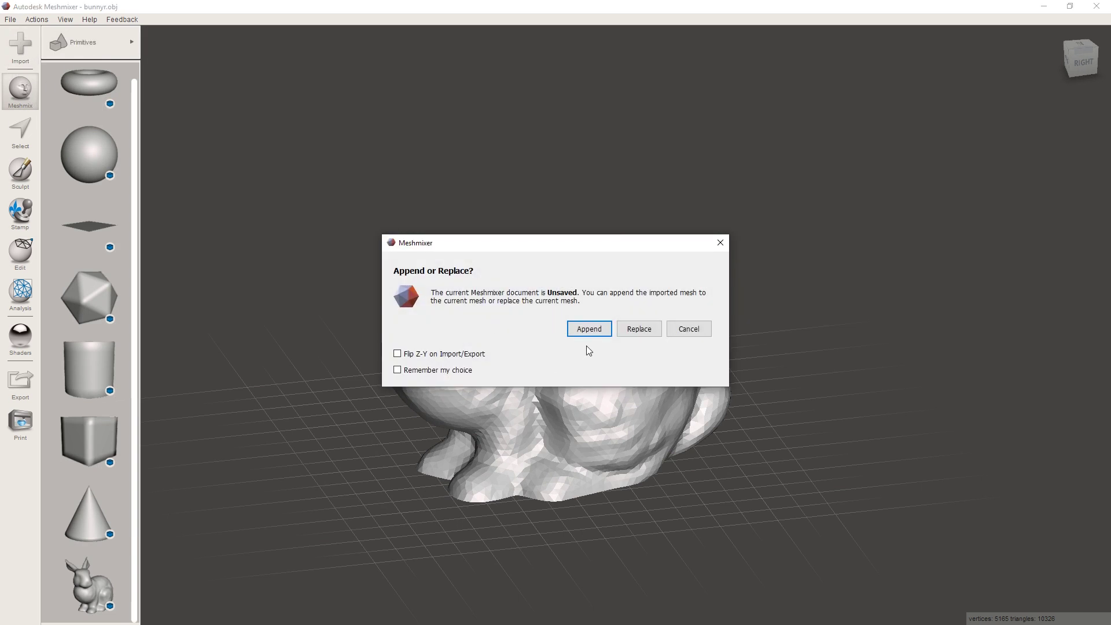
left_click(633, 333)
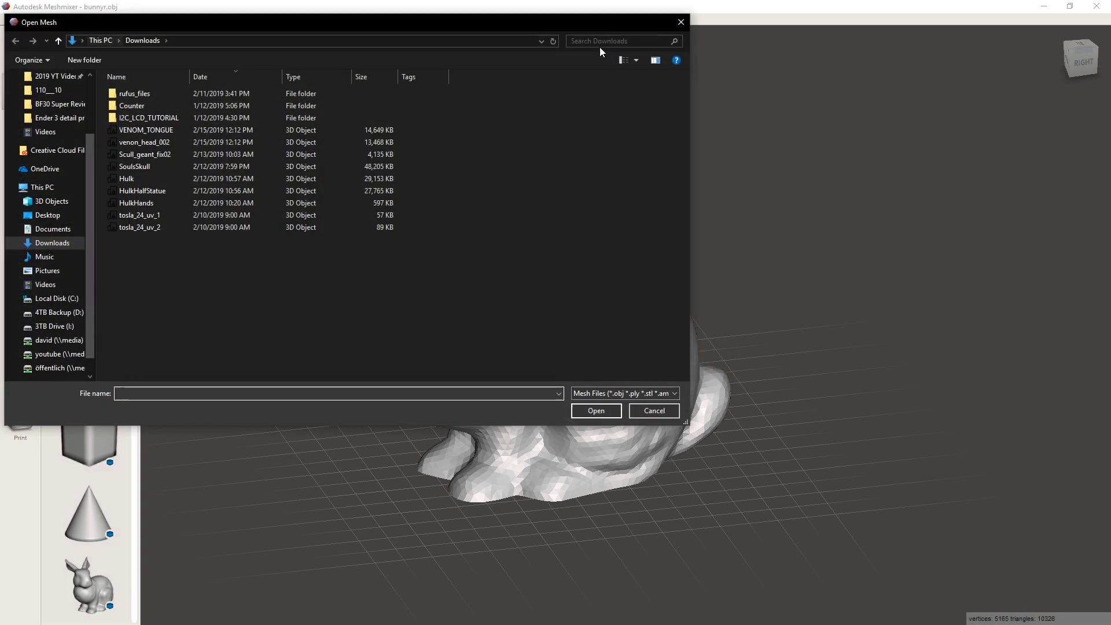
left_click(681, 22)
Choose the Heads category and pick the goose neck and head part.
left_click(97, 44)
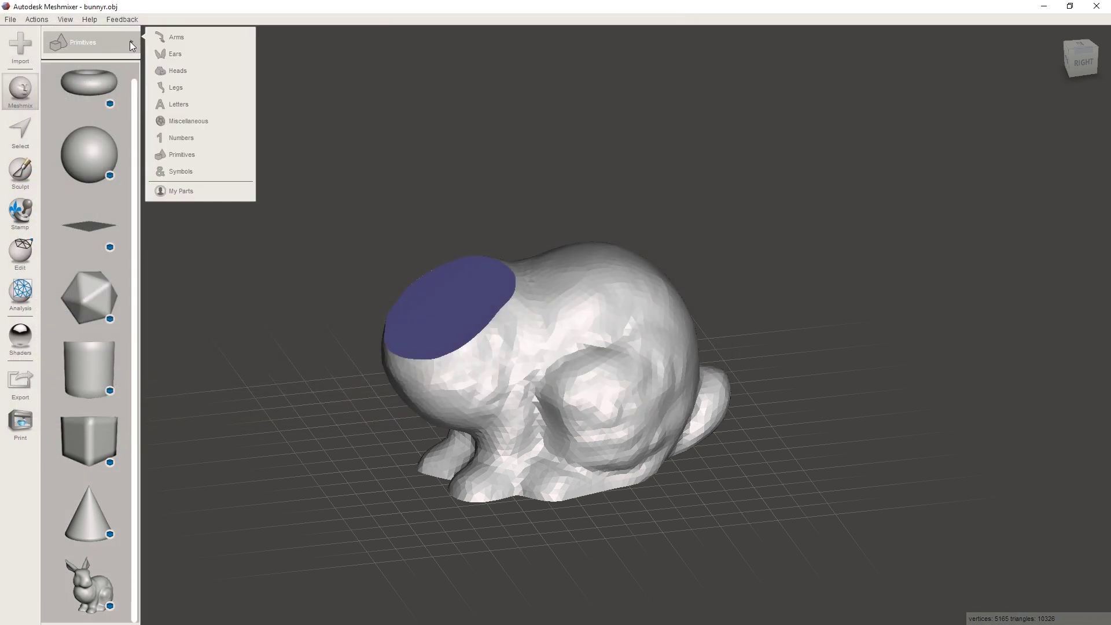
left_click(179, 71)
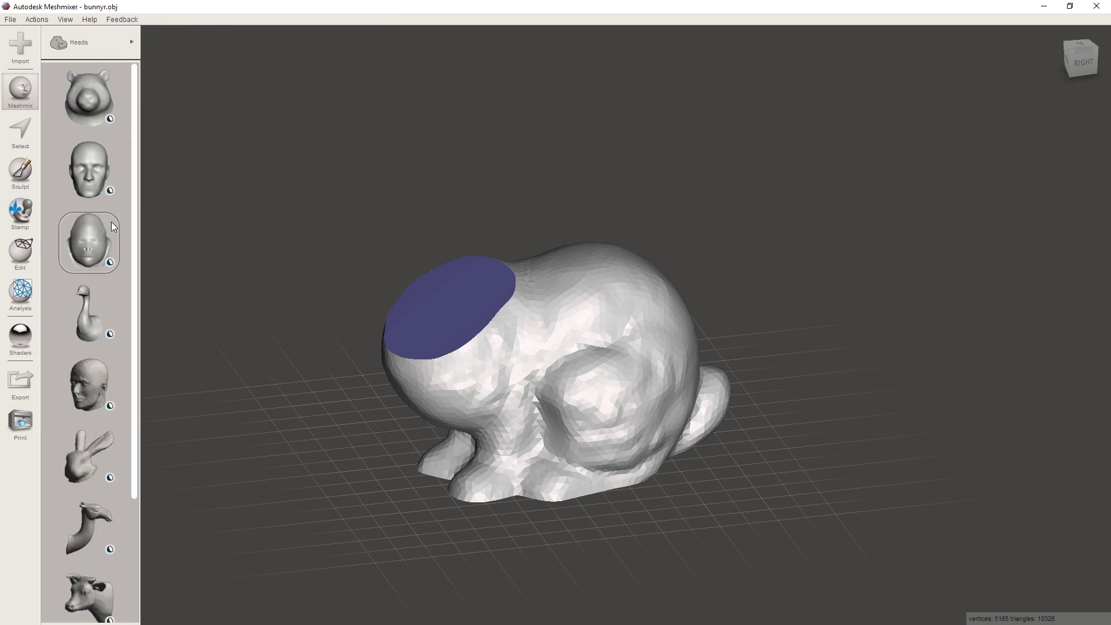
scroll(101, 161, "down", 2)
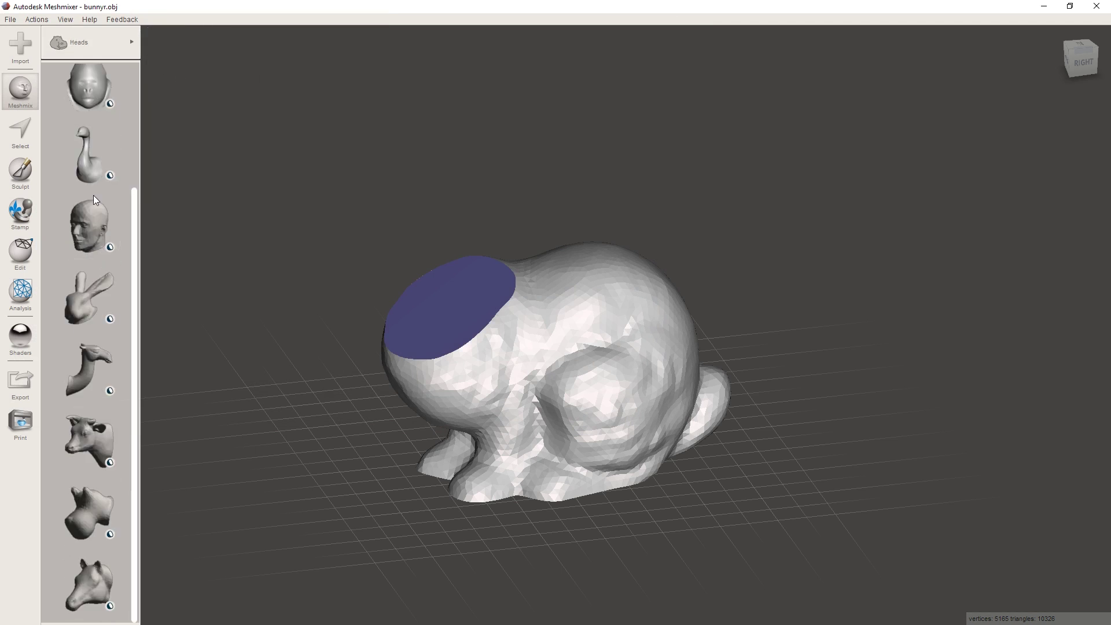
left_click(92, 160)
Drop the goose part on the cut neck, stand it upright and turn it forward.
left_click_drag(415, 207, 428, 237)
right_click_drag(428, 237, 311, 323)
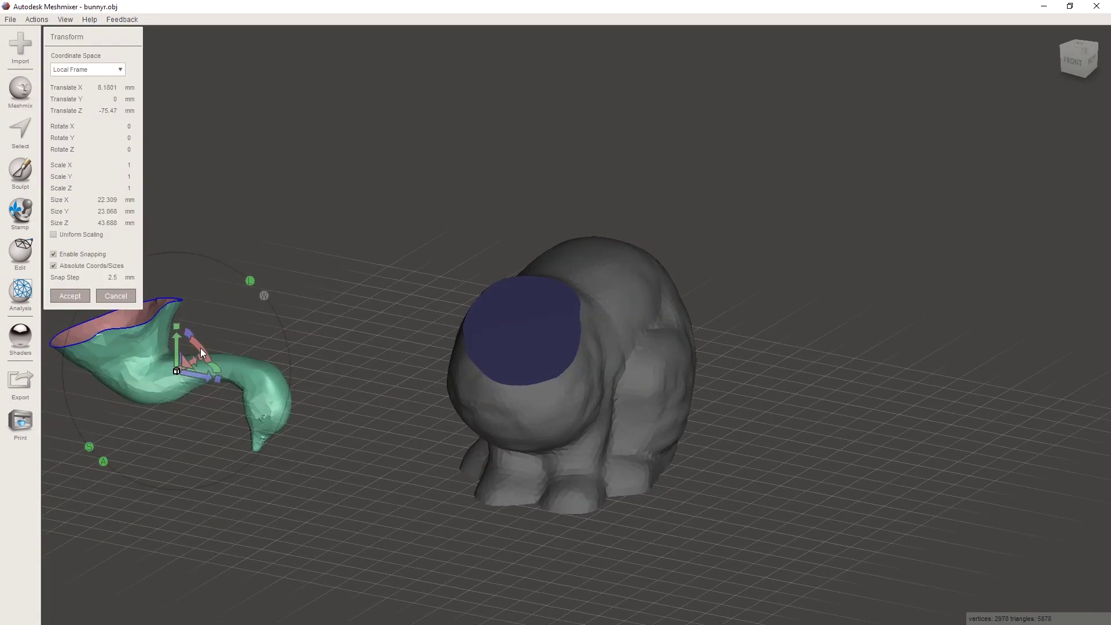
left_click_drag(201, 349, 553, 256)
right_click_drag(628, 253, 428, 276)
left_click_drag(425, 276, 412, 203)
right_click_drag(412, 204, 523, 298)
left_click_drag(425, 242, 400, 233)
right_click_drag(400, 232, 428, 259)
left_click_drag(416, 196, 402, 206)
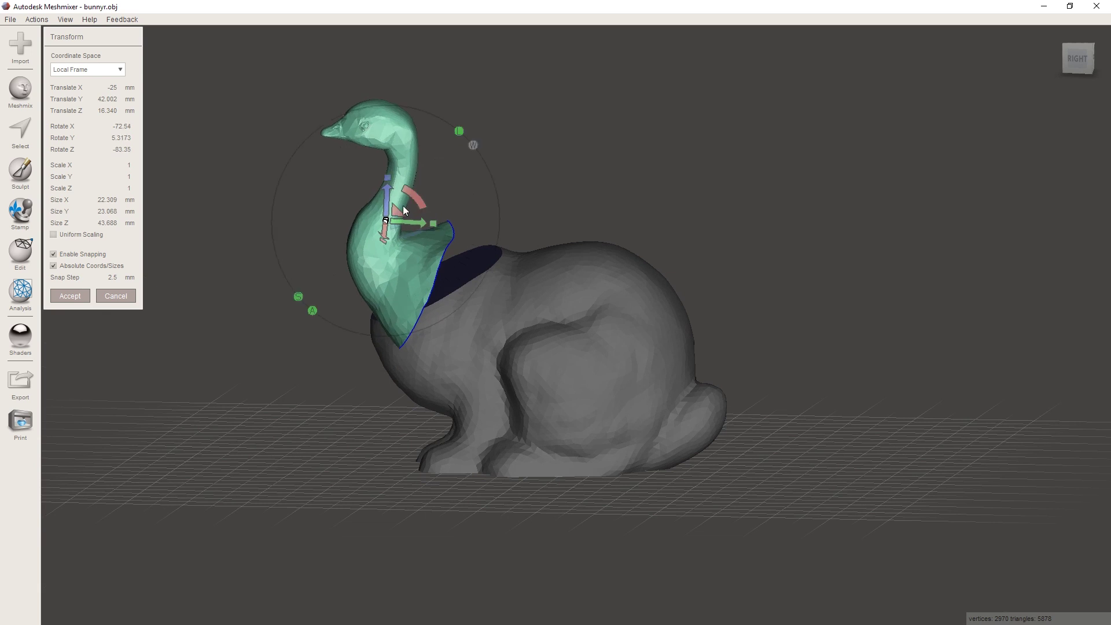
right_click_drag(403, 206, 488, 311)
left_click_drag(523, 334, 504, 284)
right_click_drag(503, 284, 460, 298)
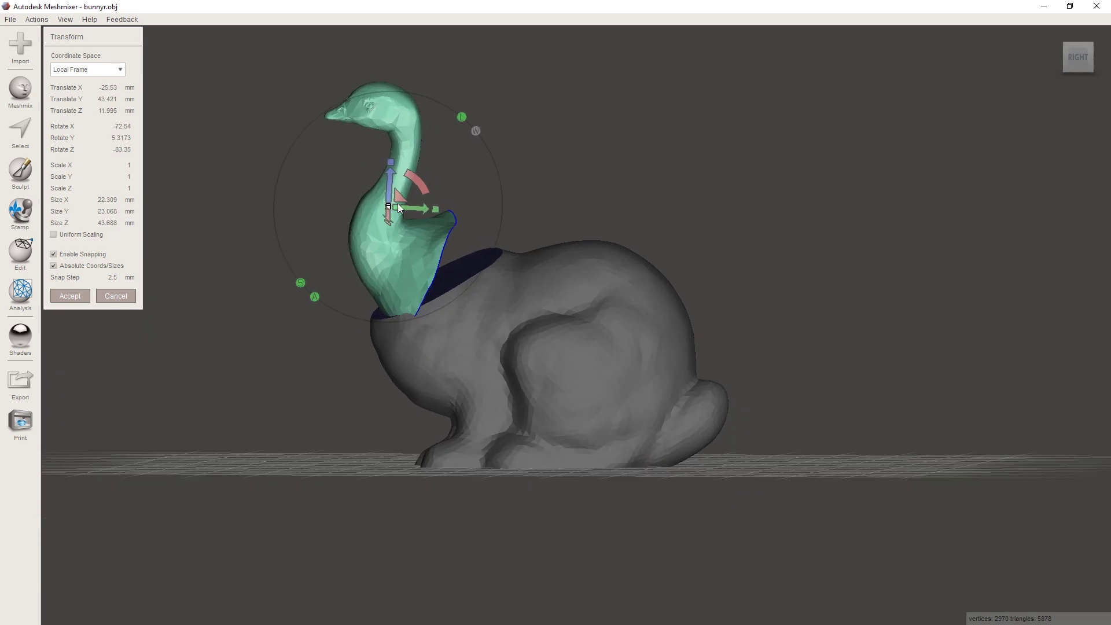
Scale the goose to 1.3447, lower and tilt it onto the neck, and confirm.
left_click_drag(398, 209, 439, 172)
right_click_drag(478, 173, 391, 203)
left_click_drag(391, 202, 443, 244)
right_click_drag(443, 244, 526, 156)
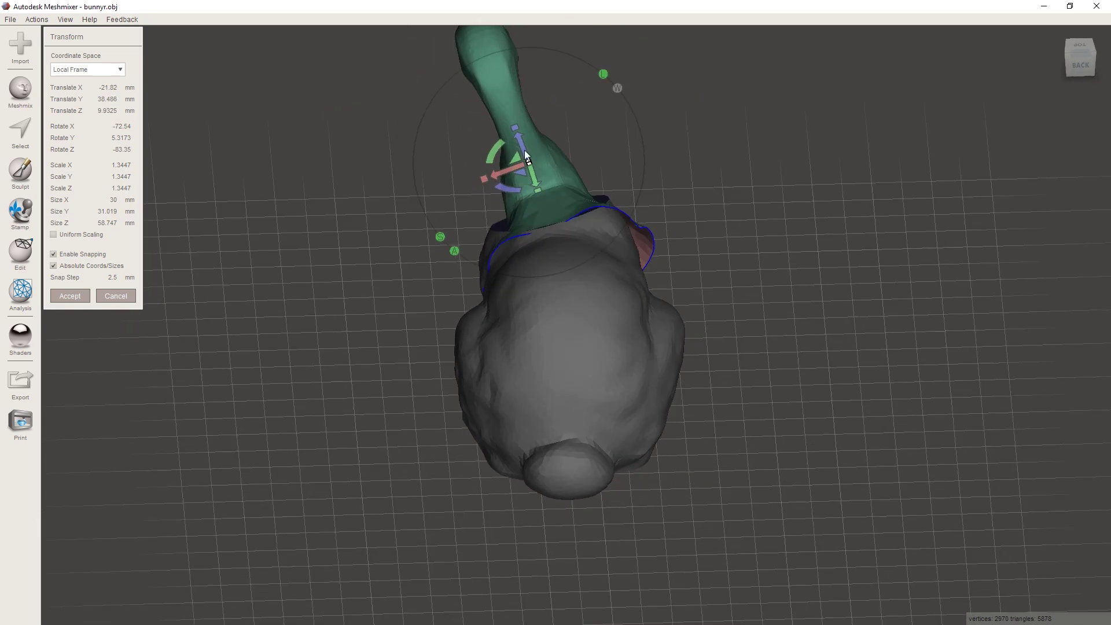
left_click_drag(498, 148, 509, 137)
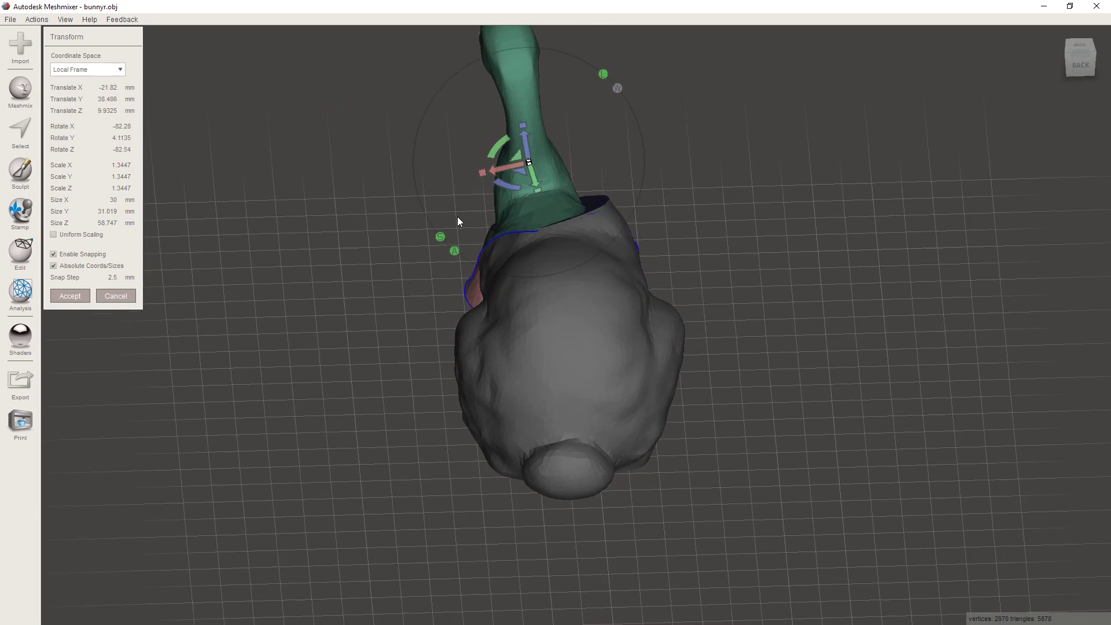
right_click_drag(457, 221, 435, 314)
left_click_drag(436, 313, 463, 317)
right_click_drag(450, 334, 451, 234)
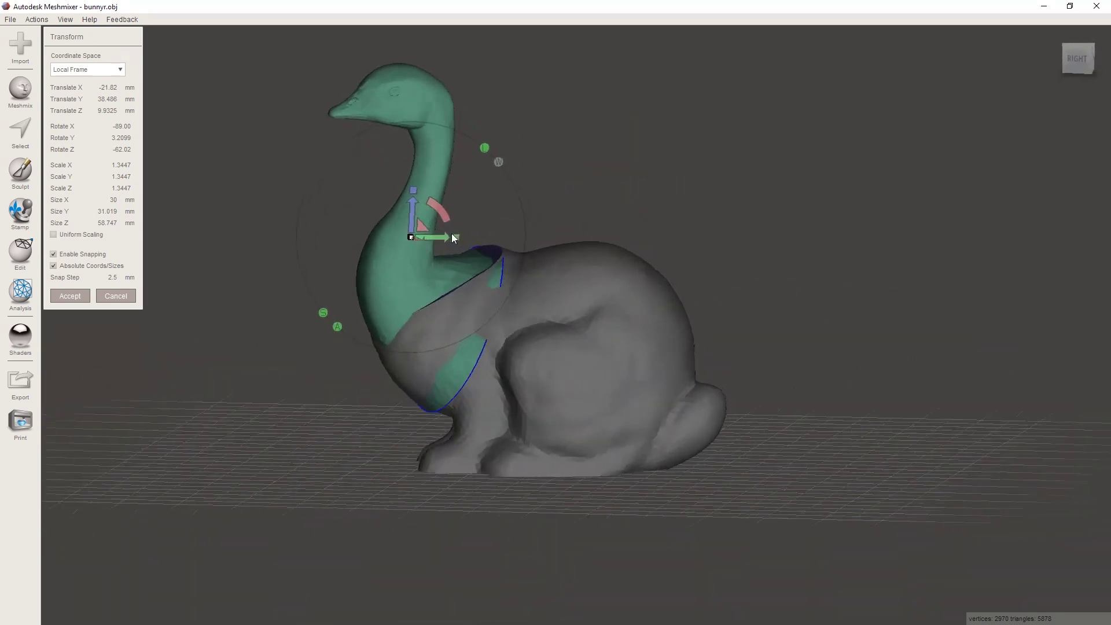
left_click(70, 295)
Boolean Union the goose with the bunny, dismiss the fatal error, and reselect only the goose.
mouse_move(529, 366)
right_mouse_down()
mouse_move(426, 397)
mouse_move(517, 384)
right_mouse_up()
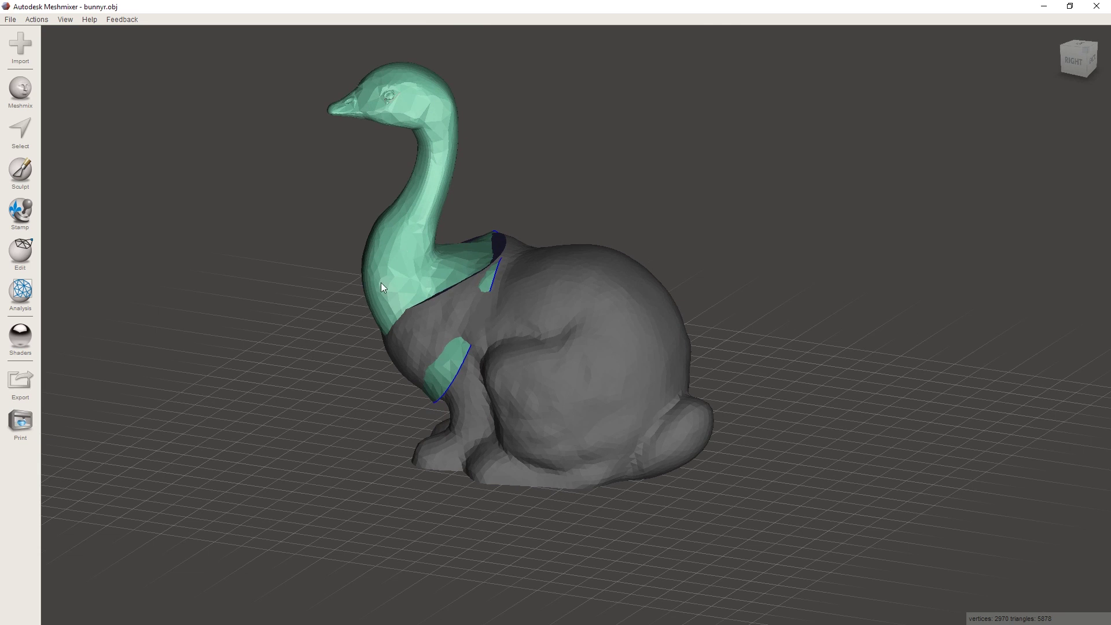
left_click(591, 369, "shift")
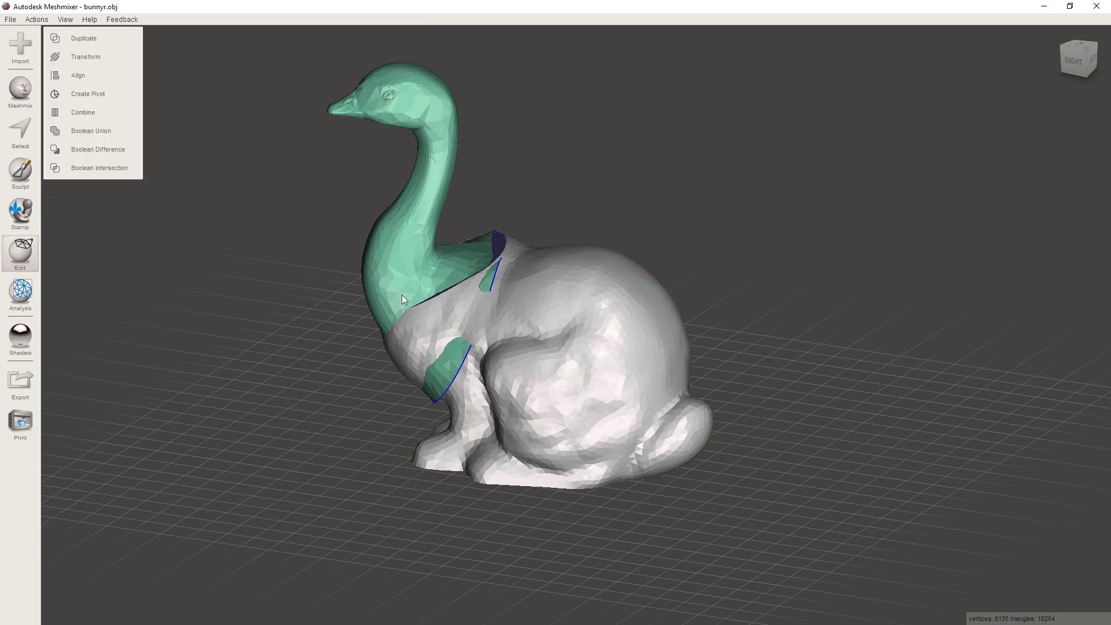
left_click(107, 133)
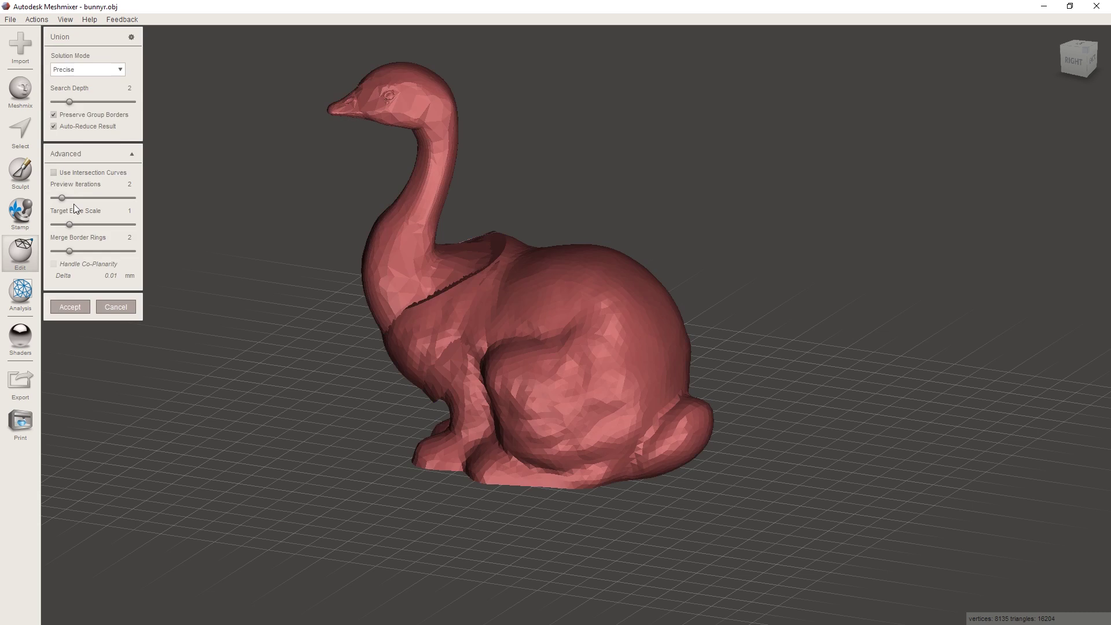
left_click(77, 306)
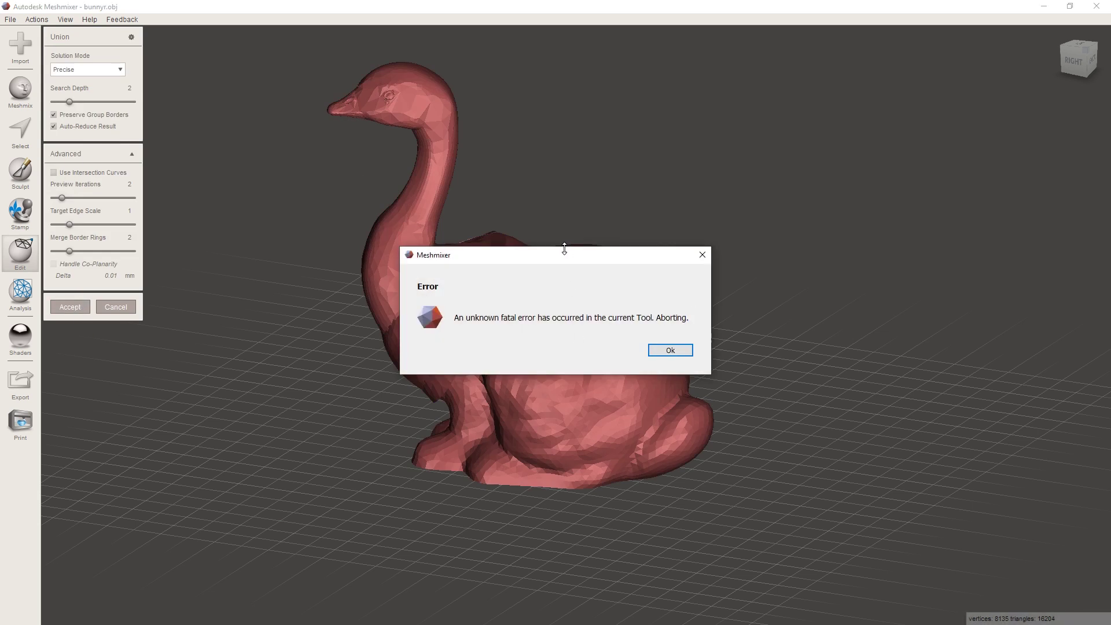
left_click(659, 351)
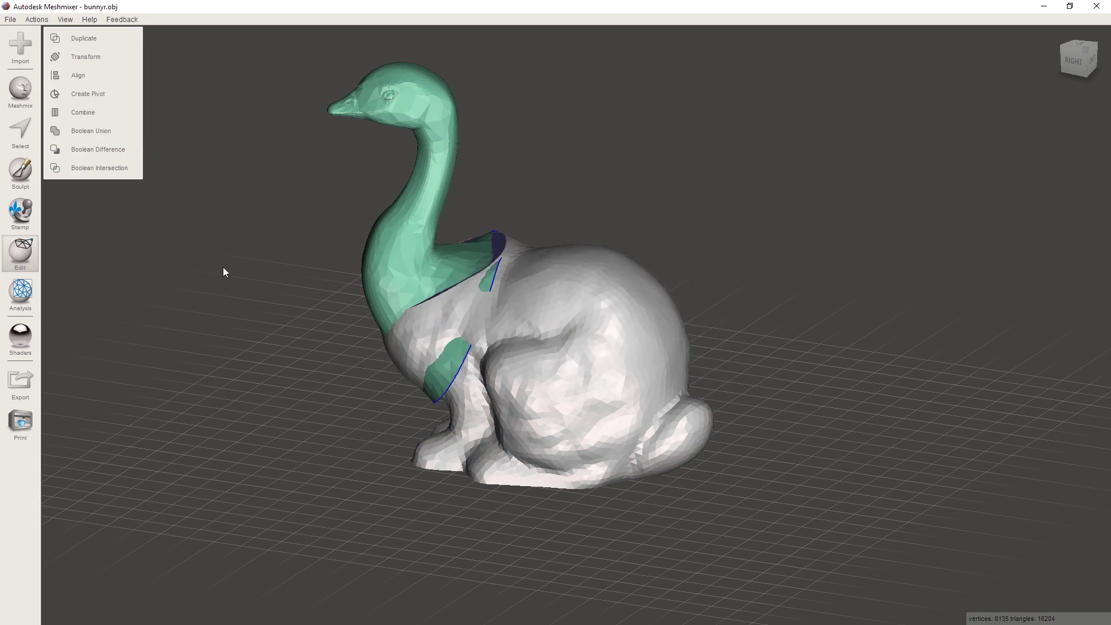
right_click_drag(352, 325, 630, 398)
left_click(424, 226)
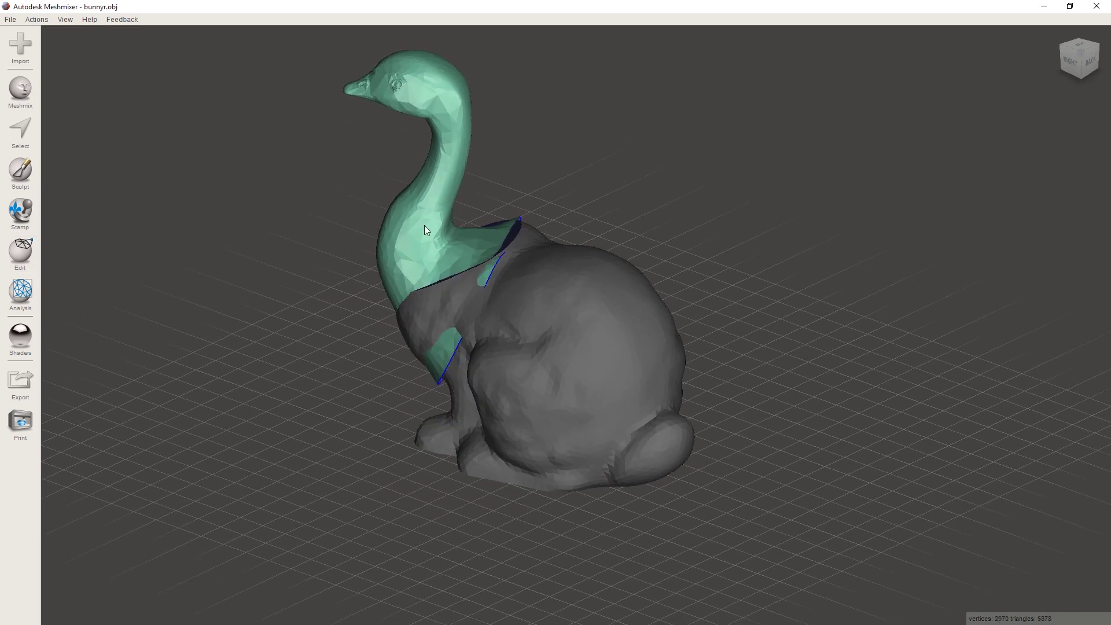
Run Inspector Auto Repair All on the goose head and check the neck seam from above.
mouse_move(442, 342)
right_mouse_down()
mouse_move(434, 317)
mouse_move(441, 357)
right_mouse_up()
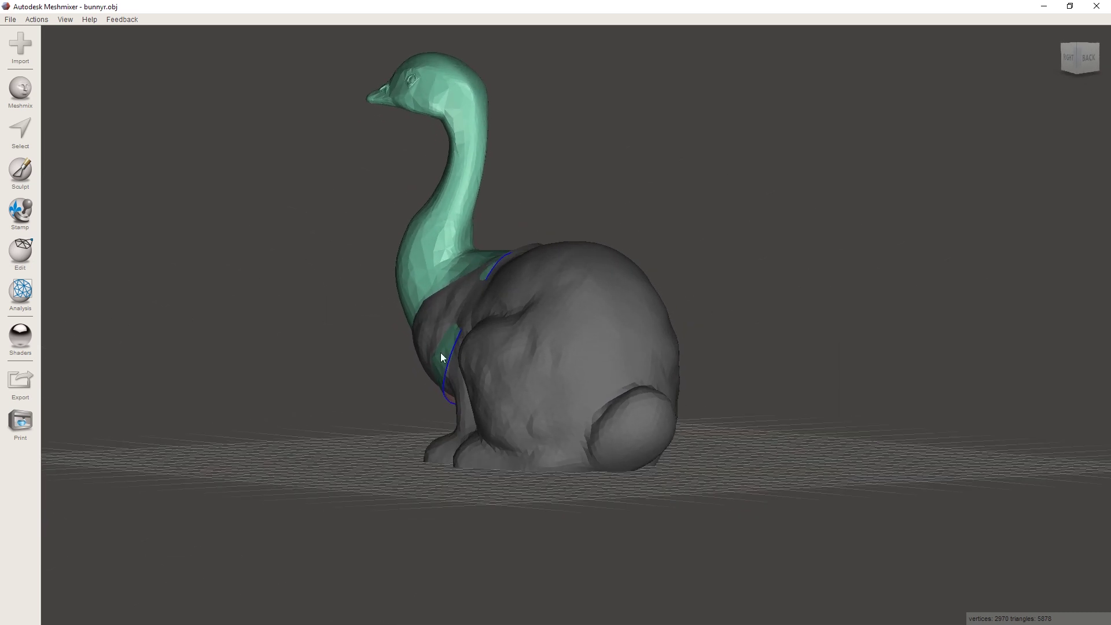
left_click(29, 294)
left_click(104, 44)
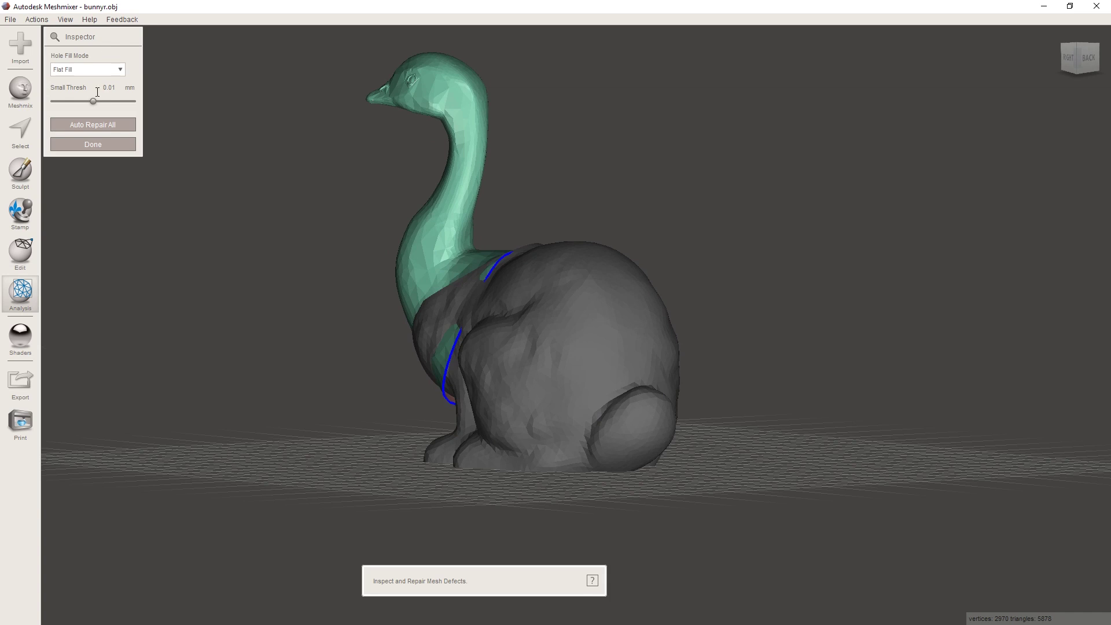
left_click(96, 125)
scroll(453, 401, "up", 2)
scroll(422, 400, "up", 3)
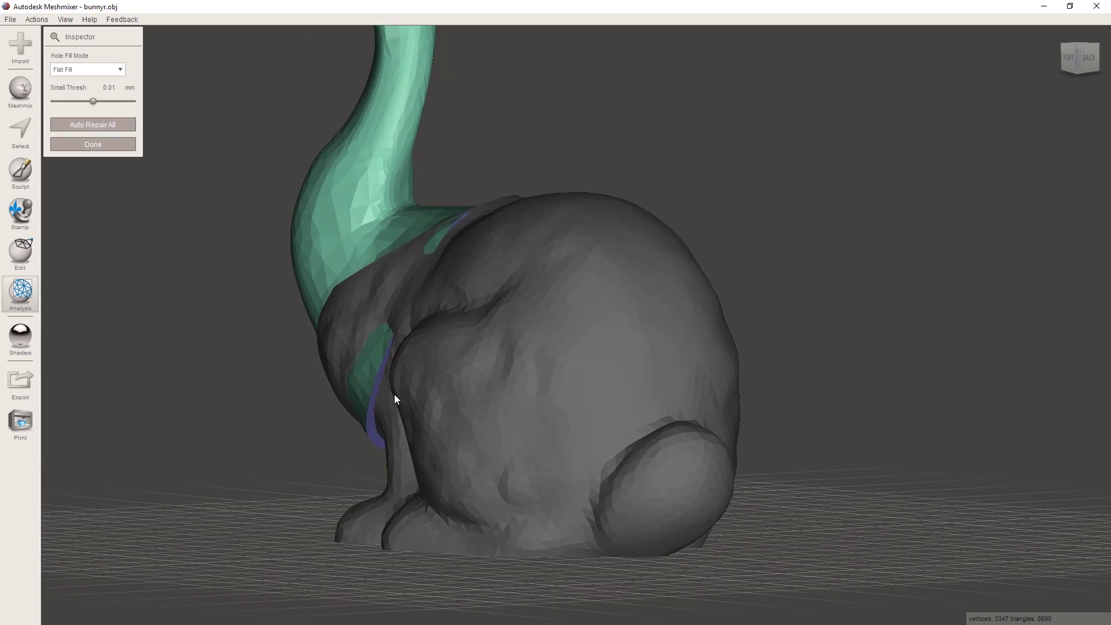
right_click_drag(273, 364, 328, 384)
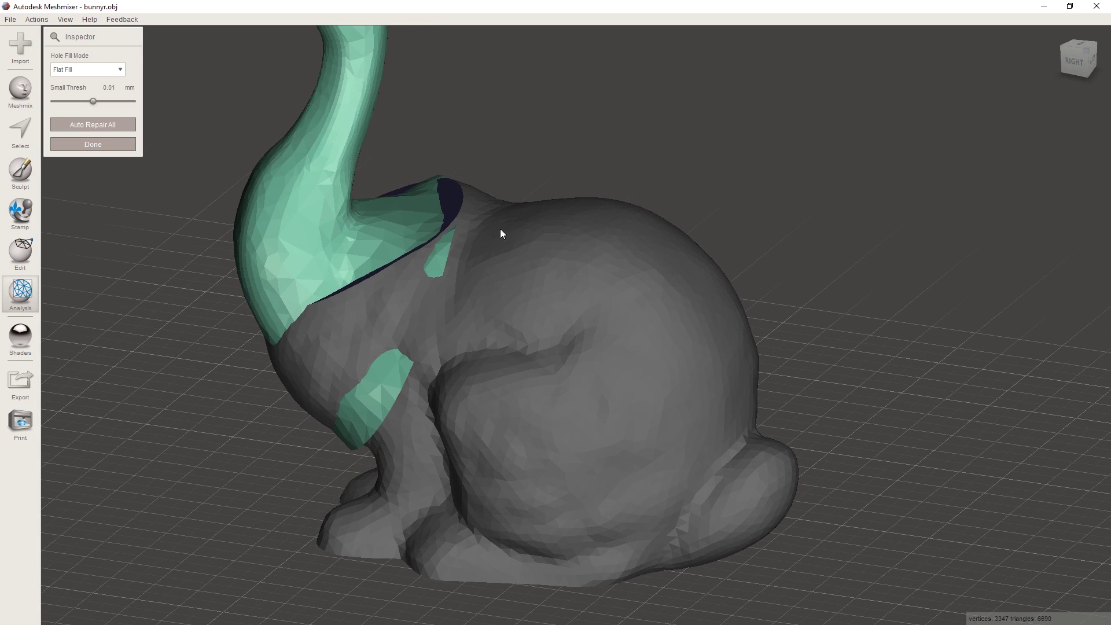
scroll(479, 233, "down", 2)
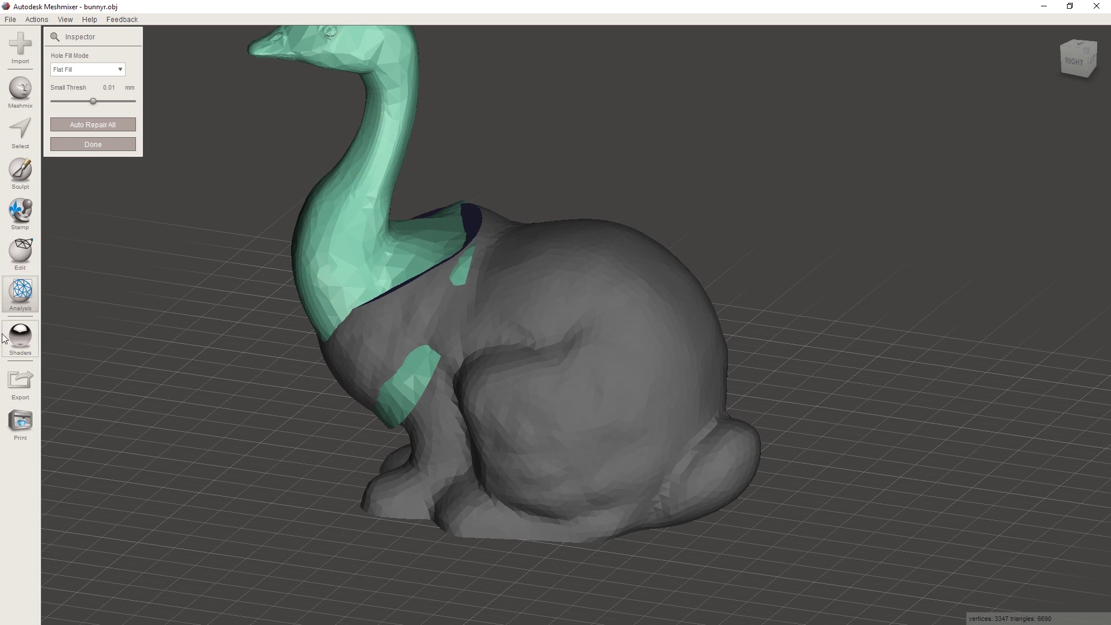
left_click(23, 259)
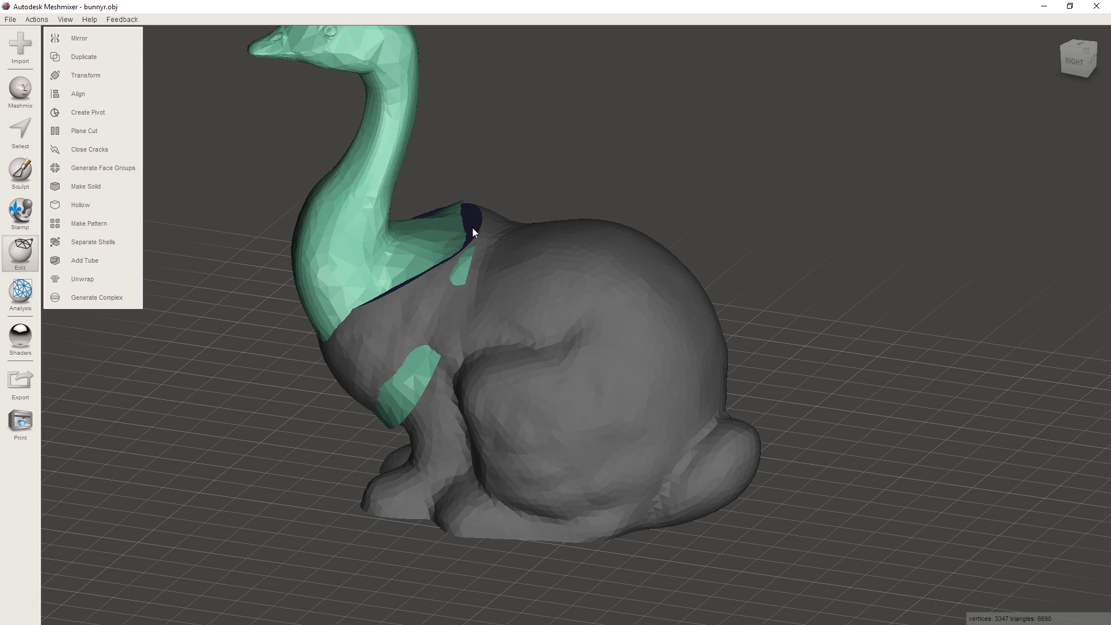
Check the neck seam from a few angles and start Make Solid on the goose head.
right_click_drag(439, 290, 483, 318)
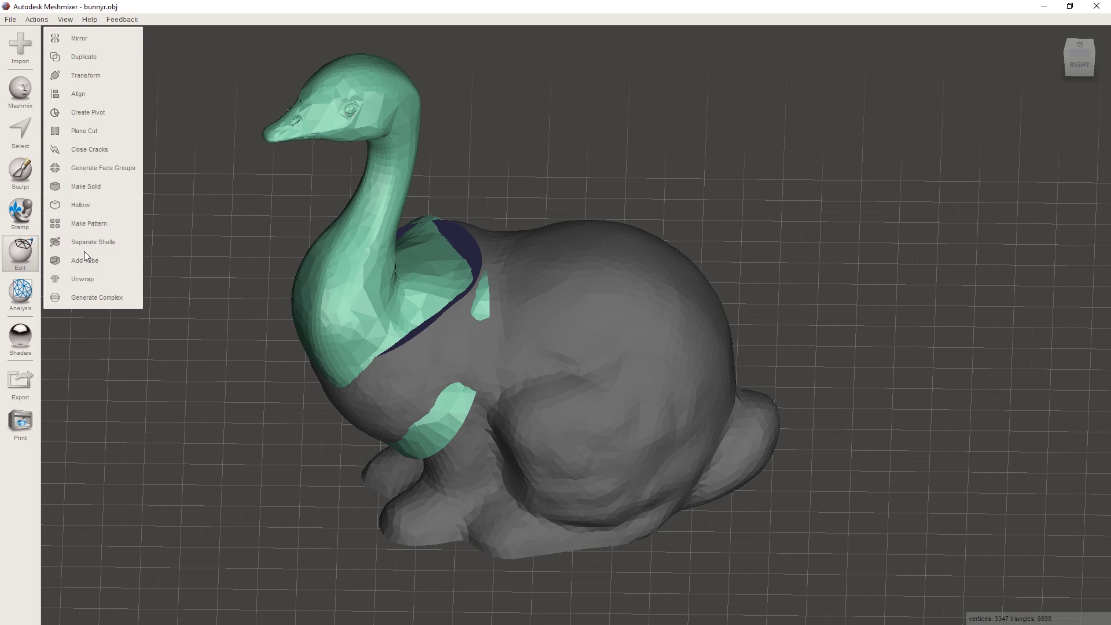
right_click_drag(529, 343, 225, 254)
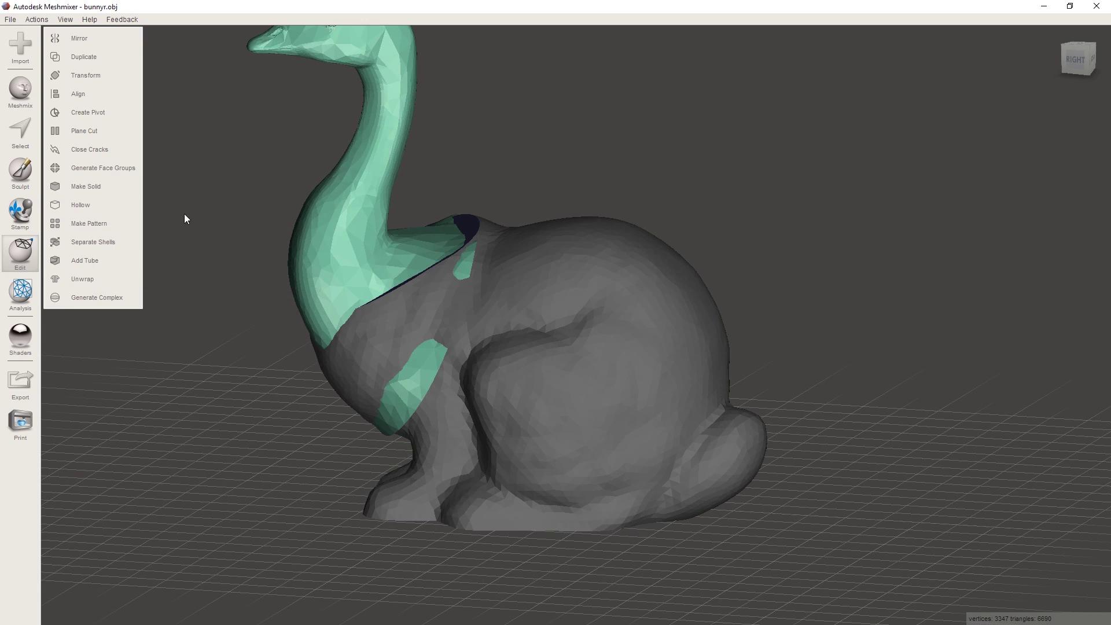
left_click(83, 188)
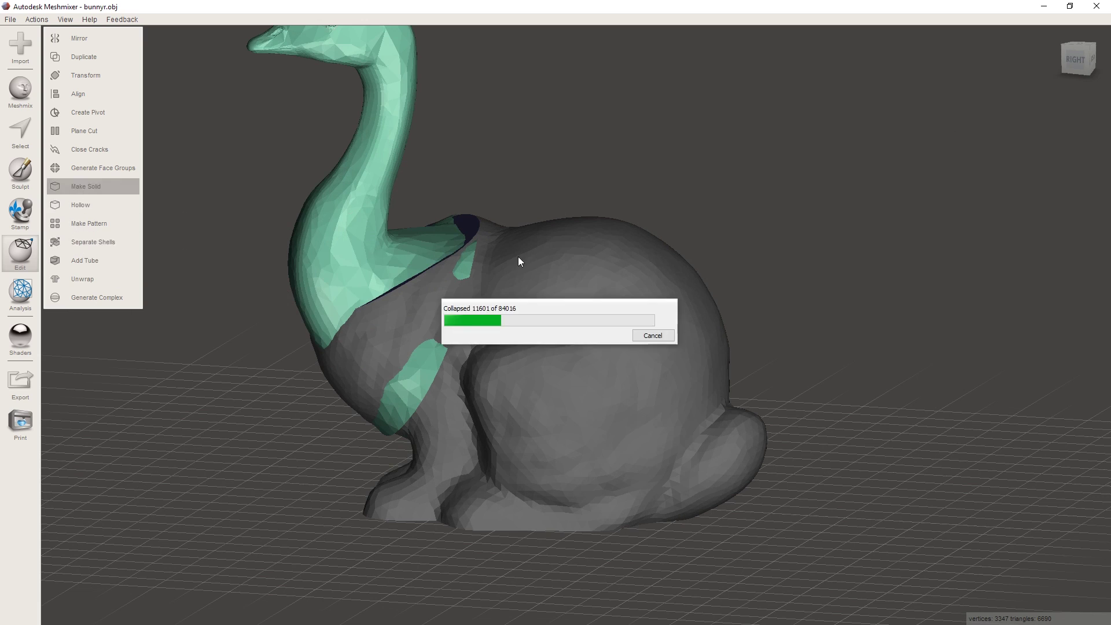
right_click_drag(379, 199, 482, 417)
scroll(461, 460, "up", 3)
scroll(461, 459, "up", 3)
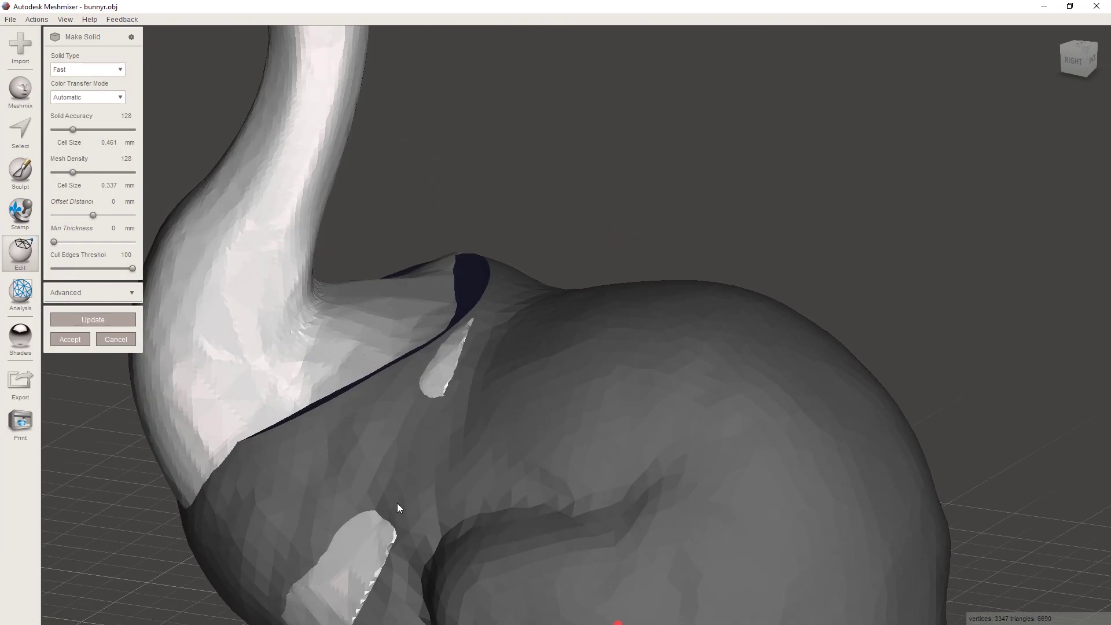
scroll(397, 508, "down", 5)
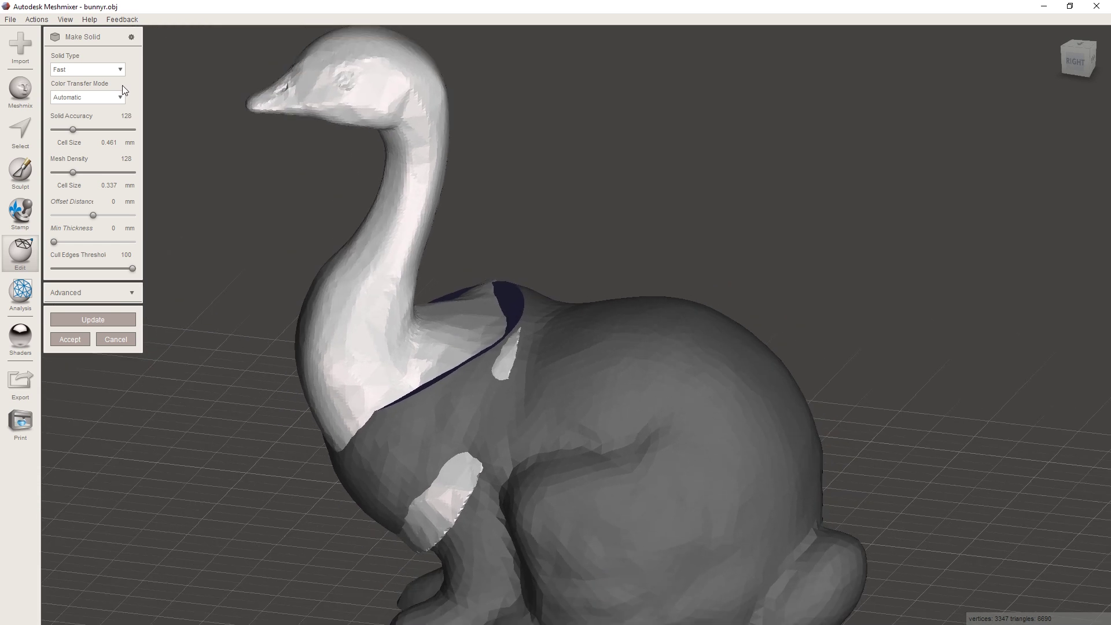
Keep the Fast solid type, accept it as MeshSO10 (solid), and select the bunny body.
left_click(97, 71)
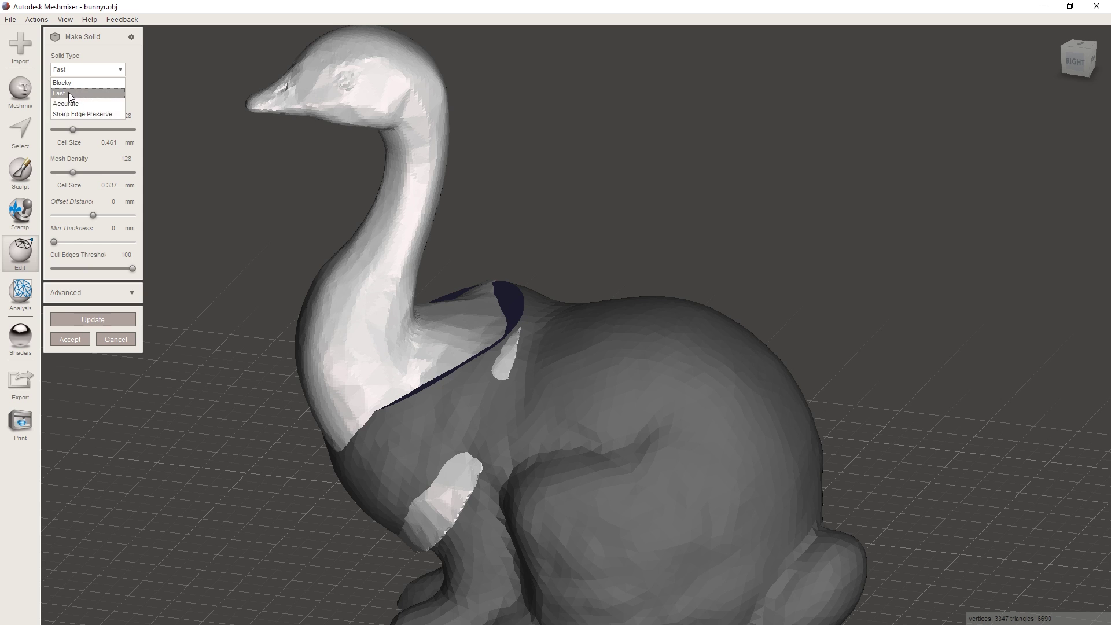
left_click(133, 86)
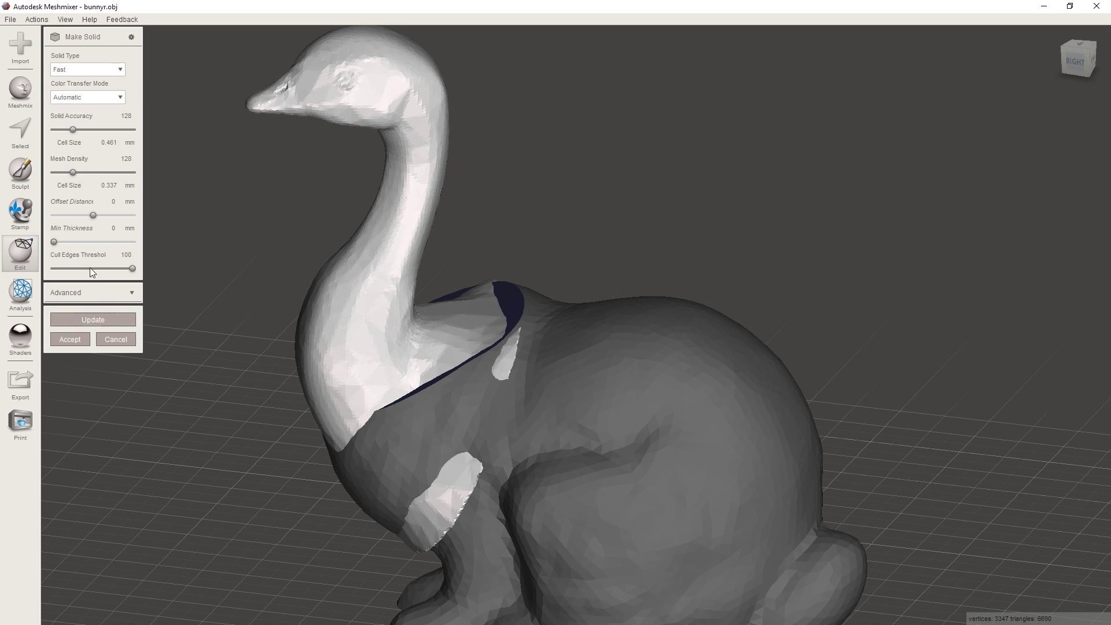
left_click(79, 340)
left_click(668, 396)
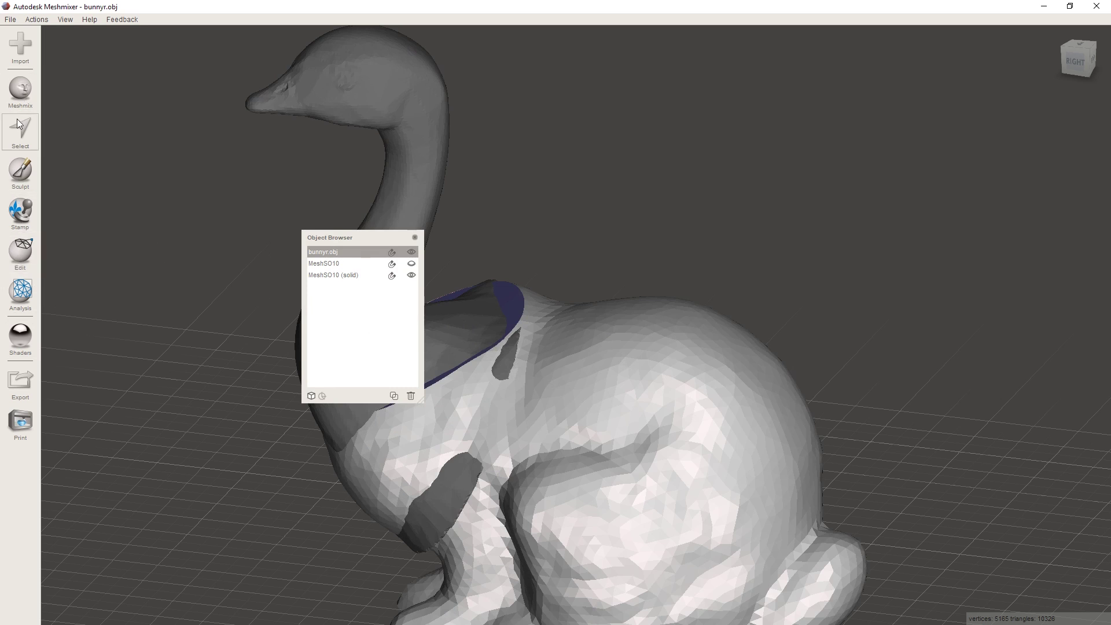
Make the bunny body solid with the Sharp Edge Preserve type and update the result.
left_click(20, 258)
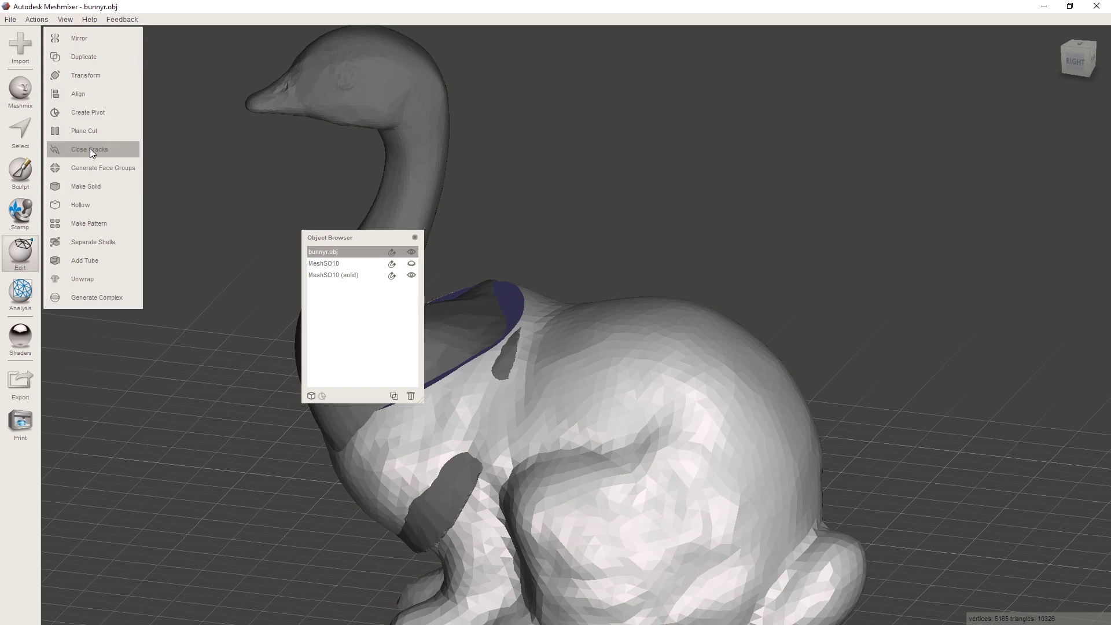
left_click(83, 187)
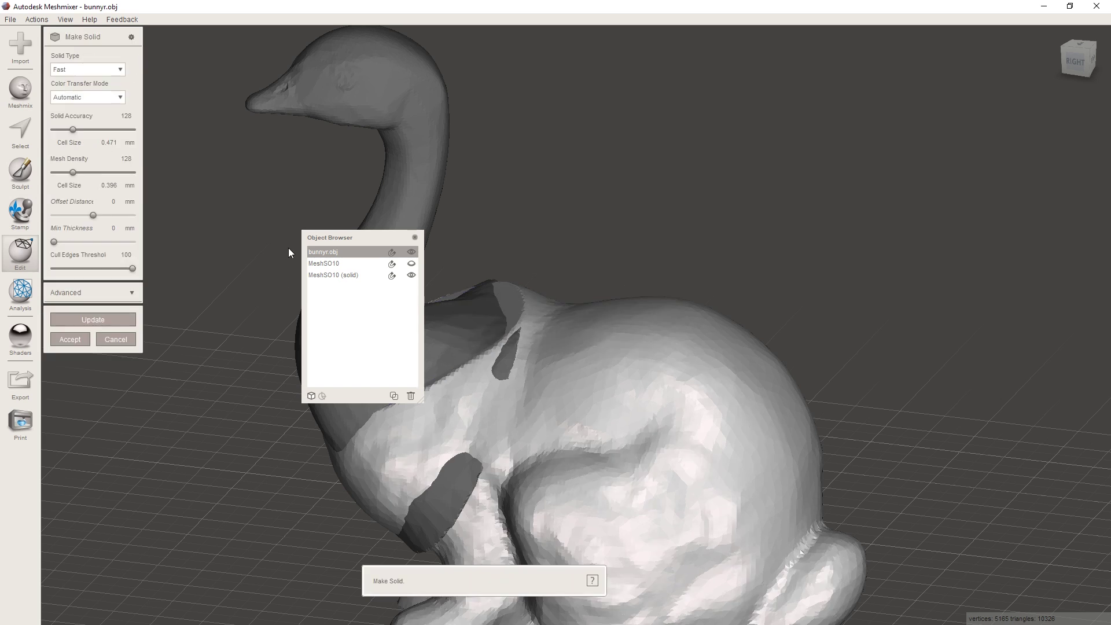
scroll(298, 183, "down", 3)
scroll(608, 485, "up", 8)
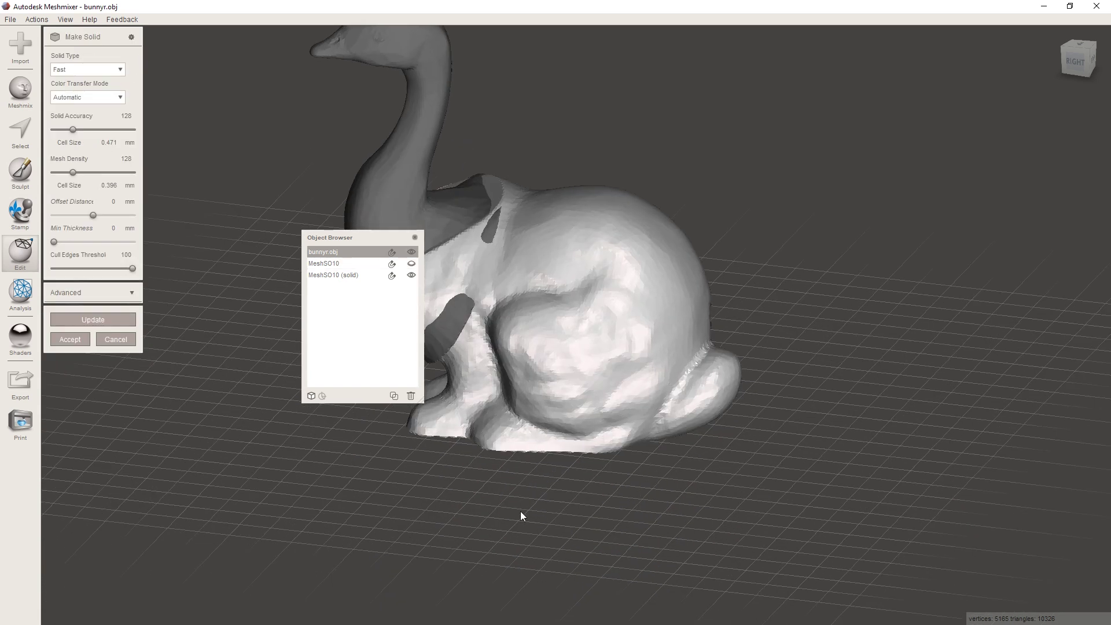
right_click_drag(513, 516, 591, 441)
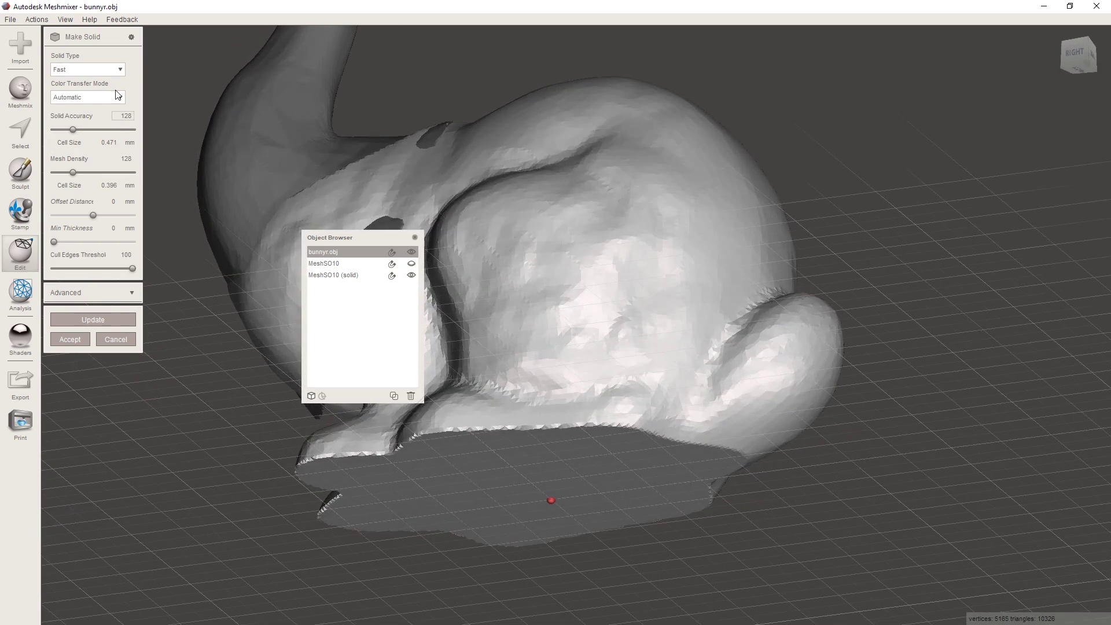
left_click(107, 70)
left_click(98, 114)
left_click(99, 320)
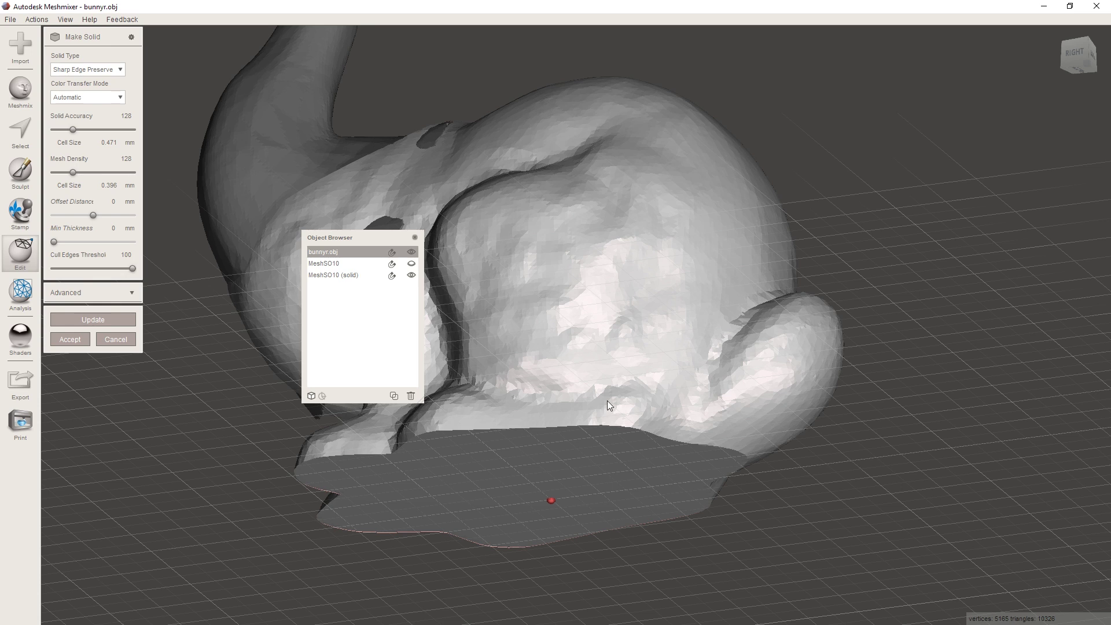
Inspect the underside, accept bunnyr.obj (solid), and add the goose solid to the selection.
right_click_drag(606, 401, 666, 344)
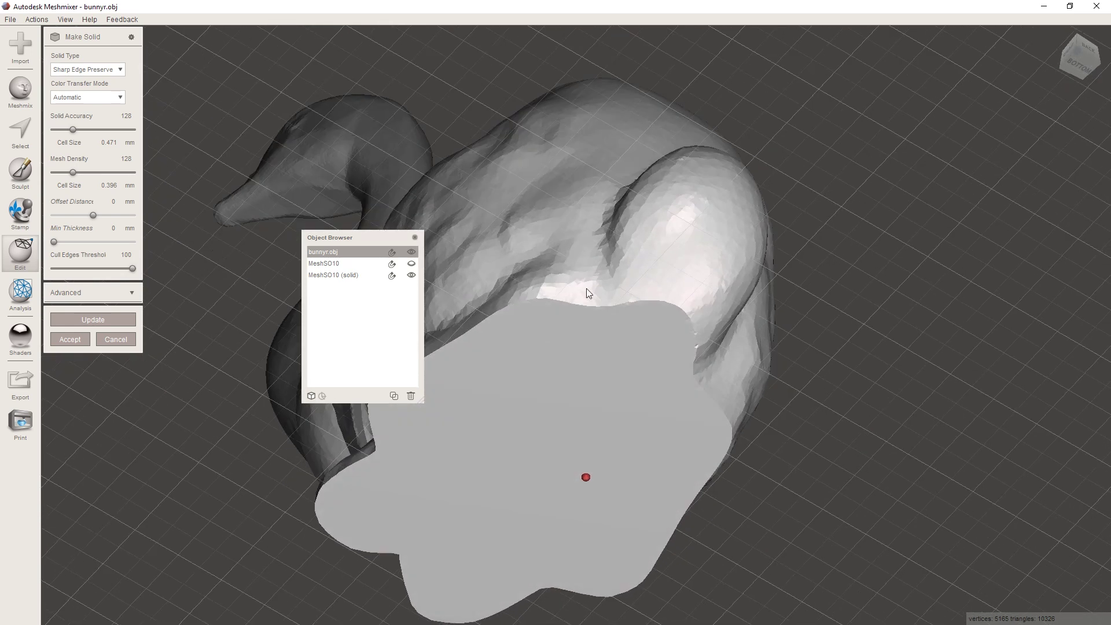
right_click_drag(603, 276, 646, 438)
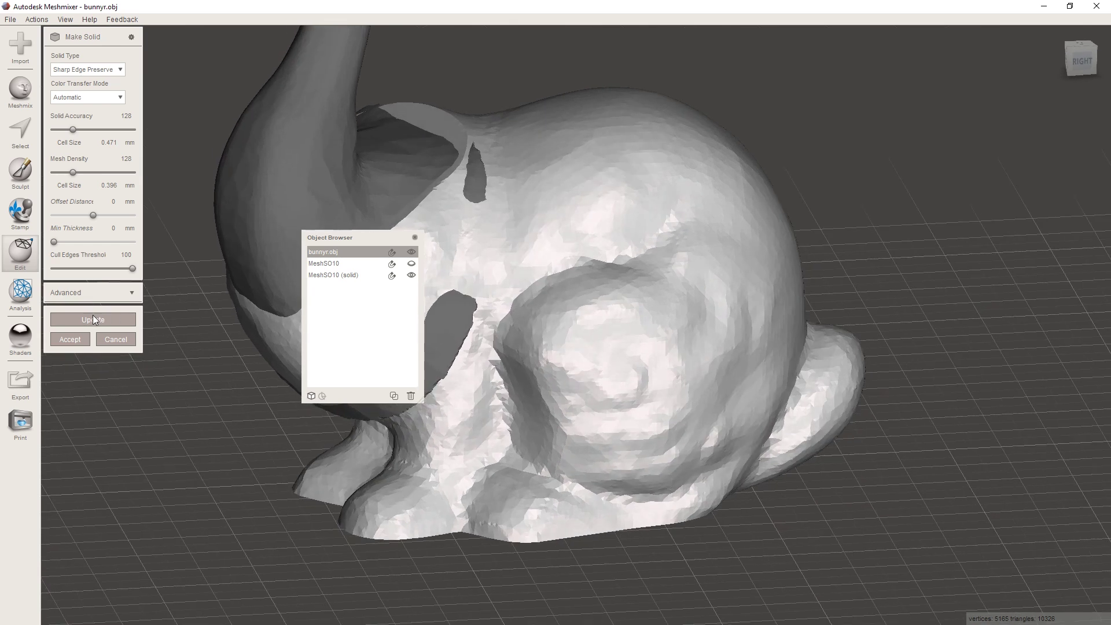
left_click(70, 340)
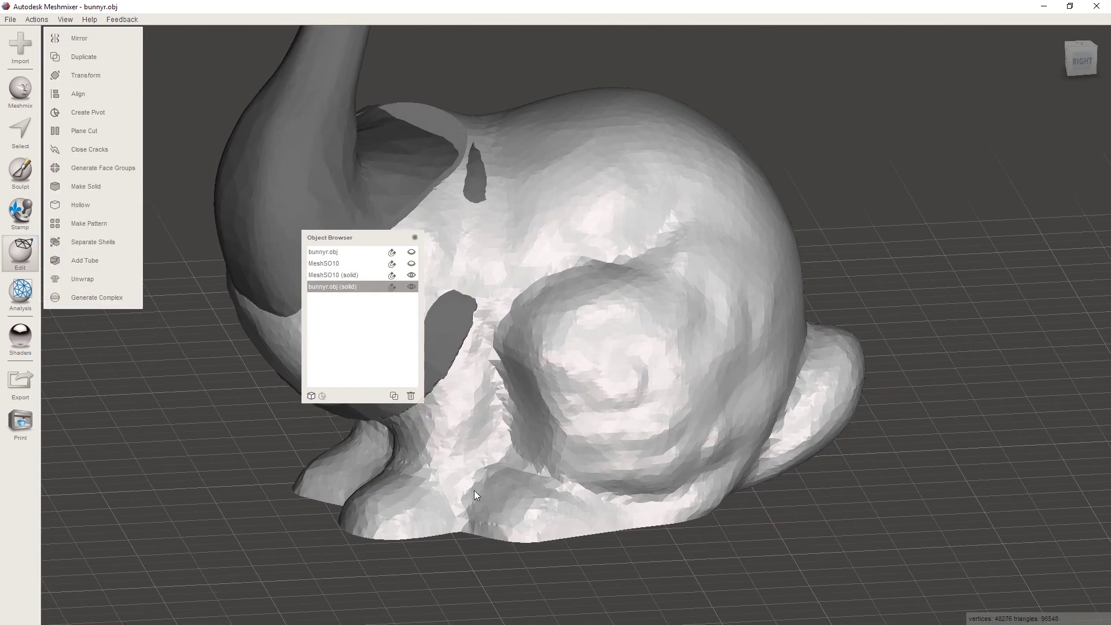
scroll(536, 393, "down", 3)
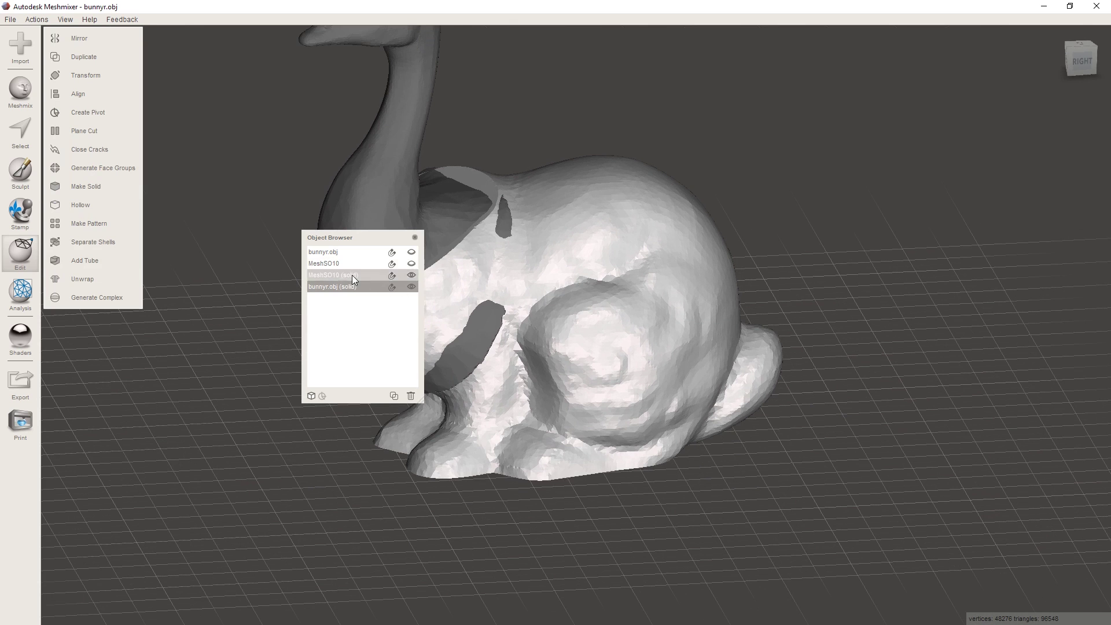
left_click(352, 276, "shift")
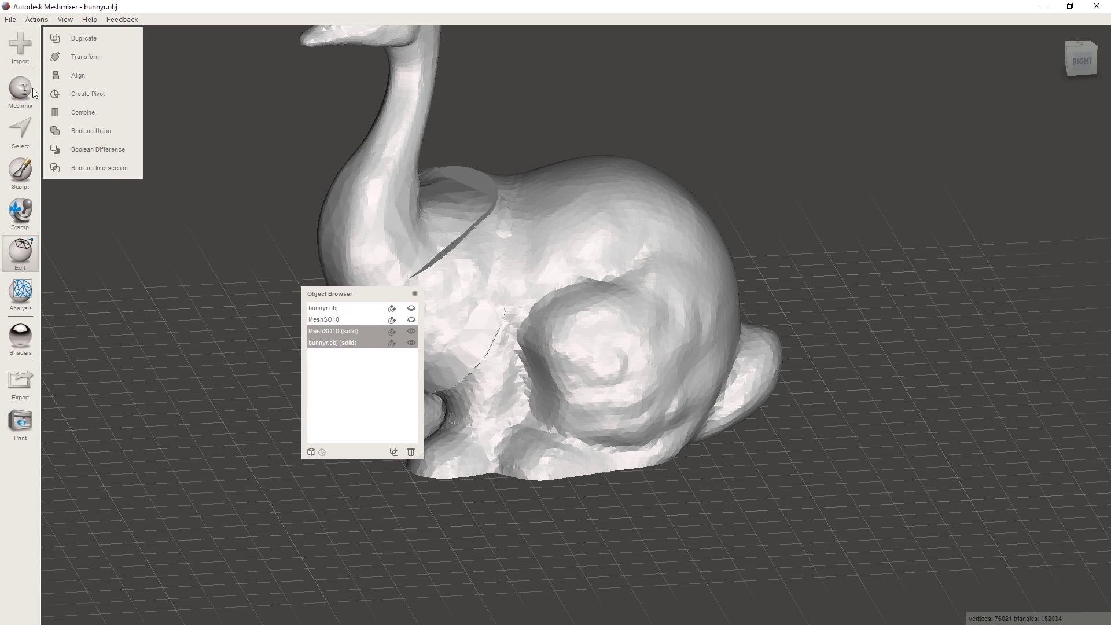
Boolean-union MeshSO10 (solid) and bunnyr.obj (solid) into a single mesh, bunnyr.obj (solid).
left_click(89, 132)
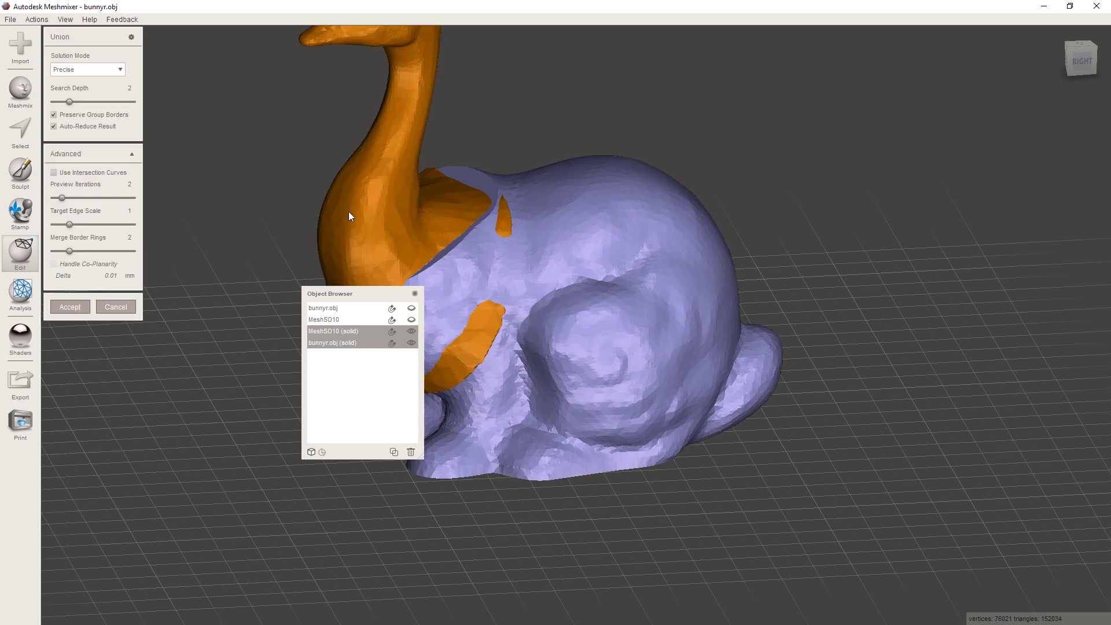
left_click(71, 307)
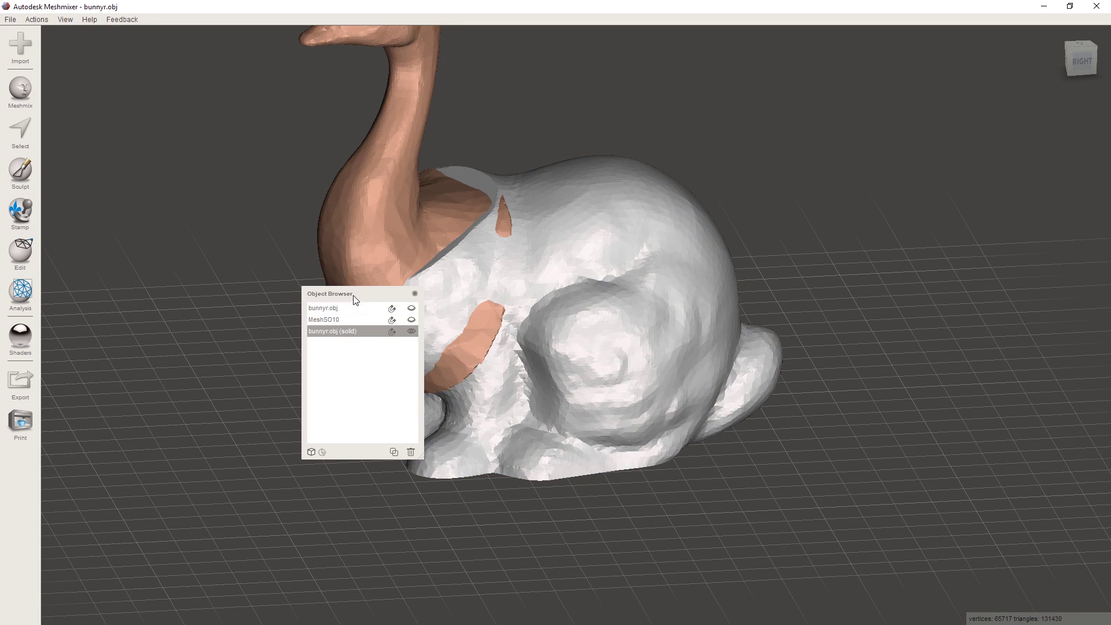
left_click_drag(355, 300, 338, 425)
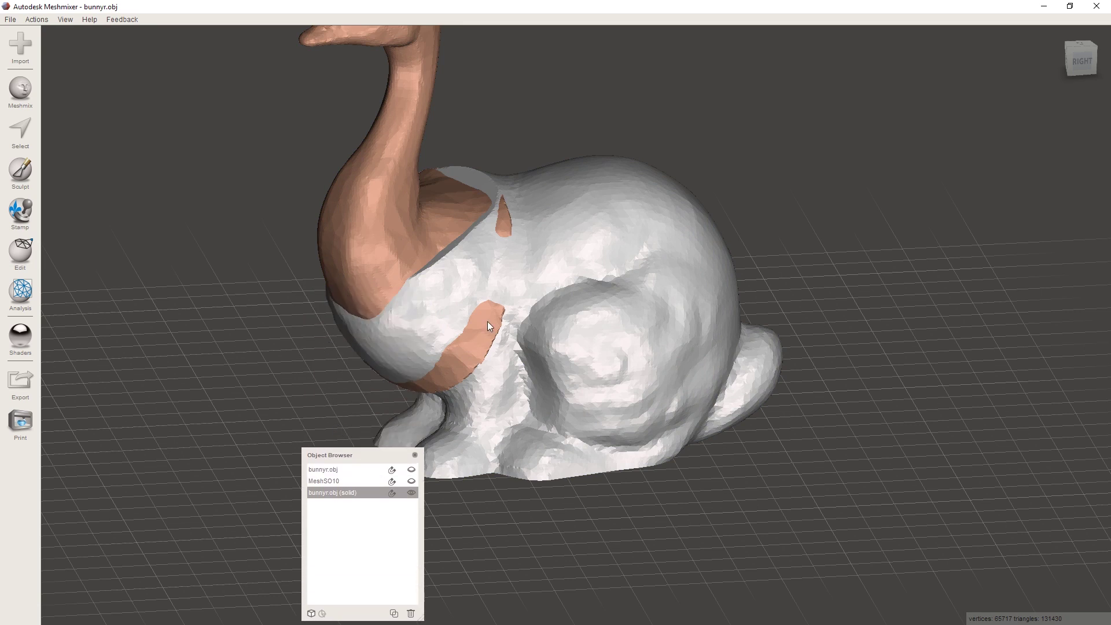
right_click_drag(487, 321, 457, 206)
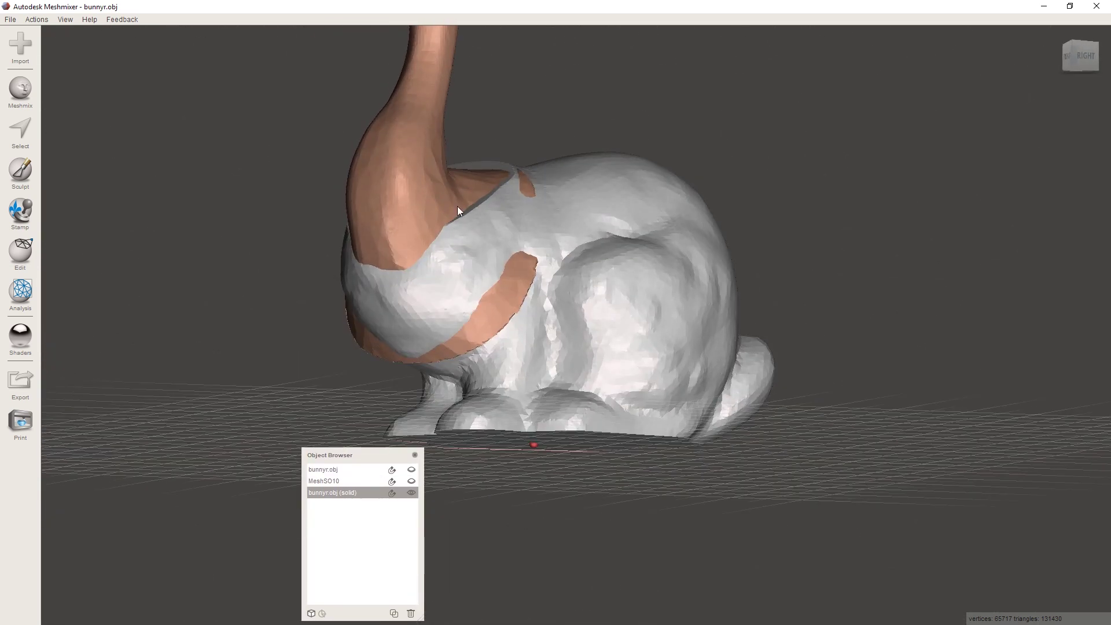
right_click_drag(336, 343, 674, 262)
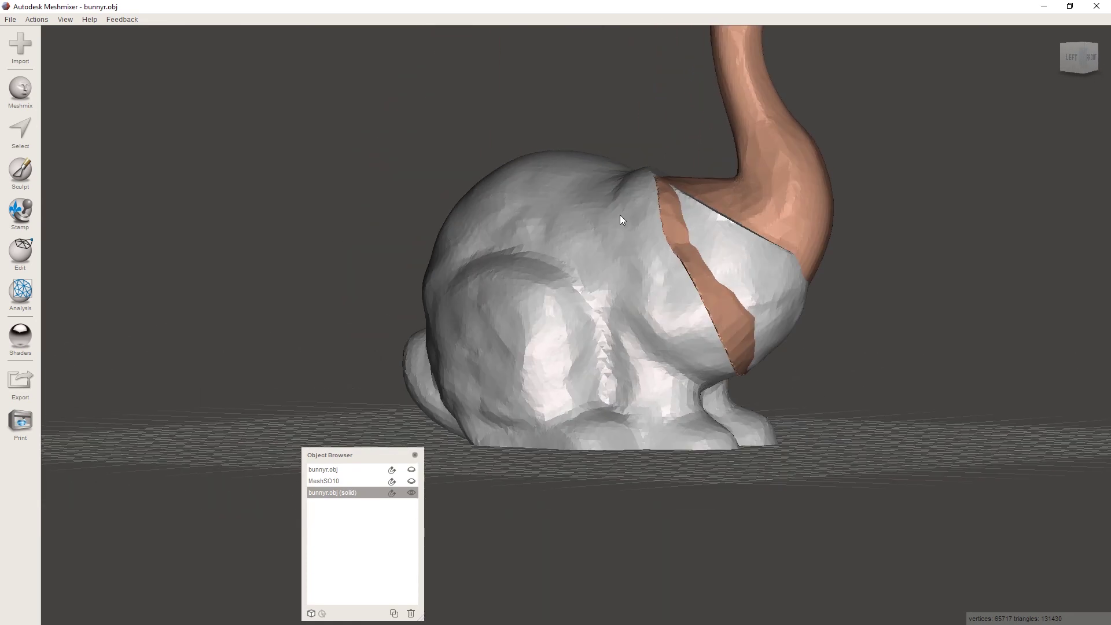
right_click_drag(635, 312, 430, 269)
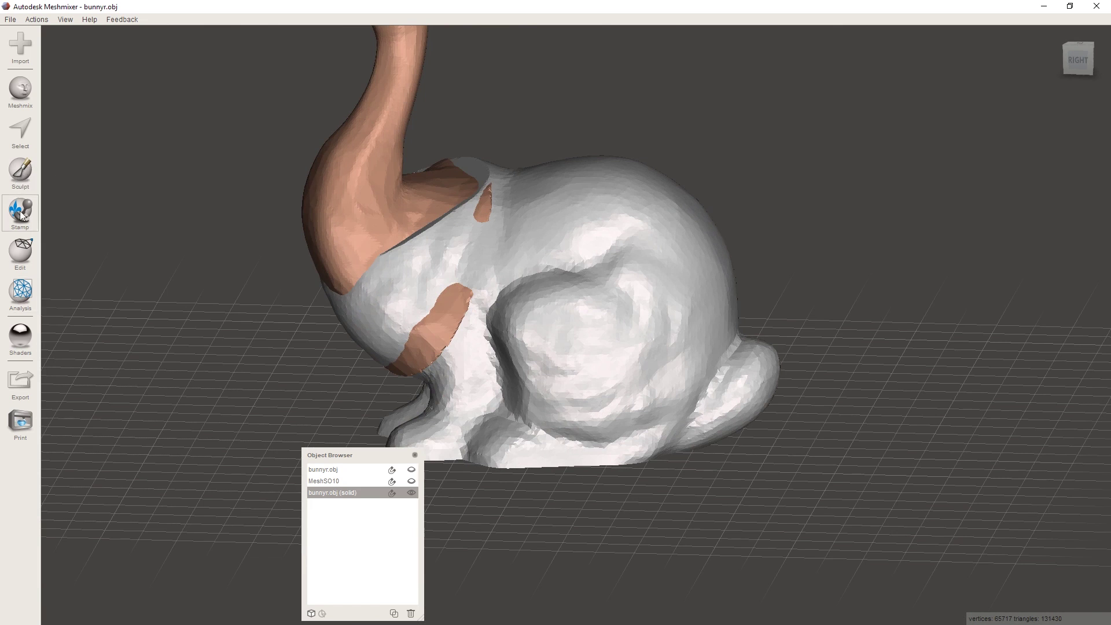
Pick the ShrinkSmooth brush from the Sculpt brushes and turn the model to view the seam.
left_click(23, 177)
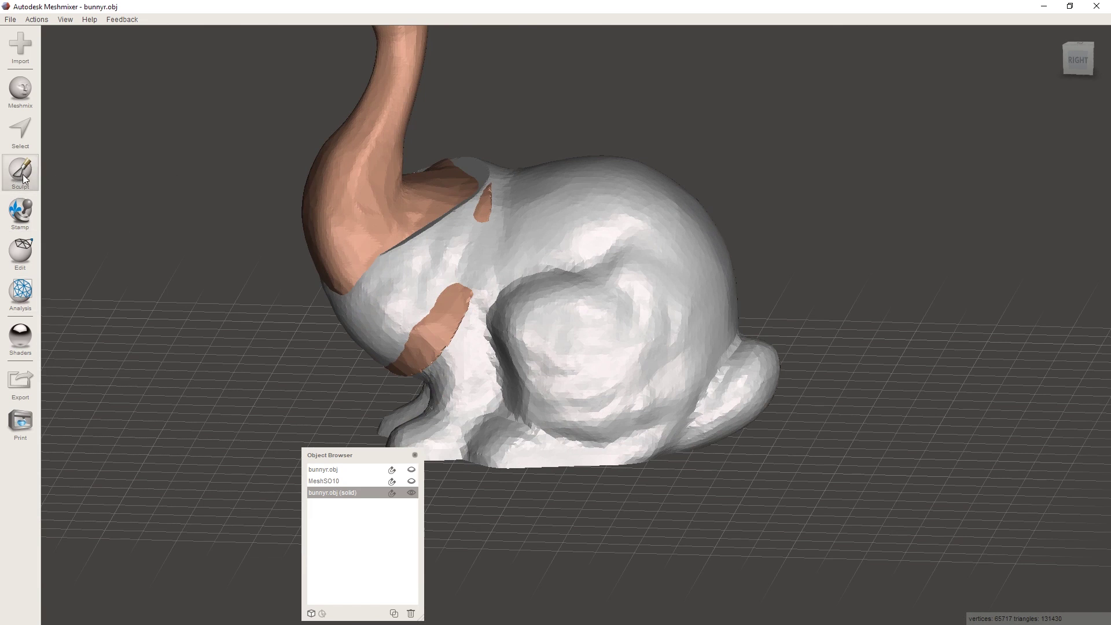
mouse_move(112, 63)
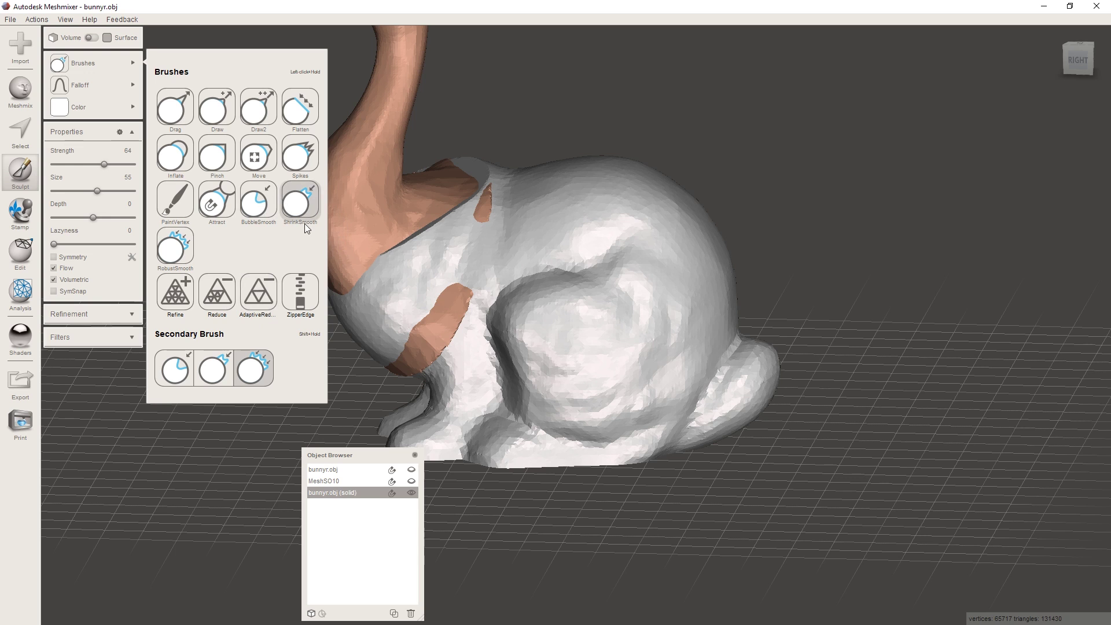
left_click(300, 196)
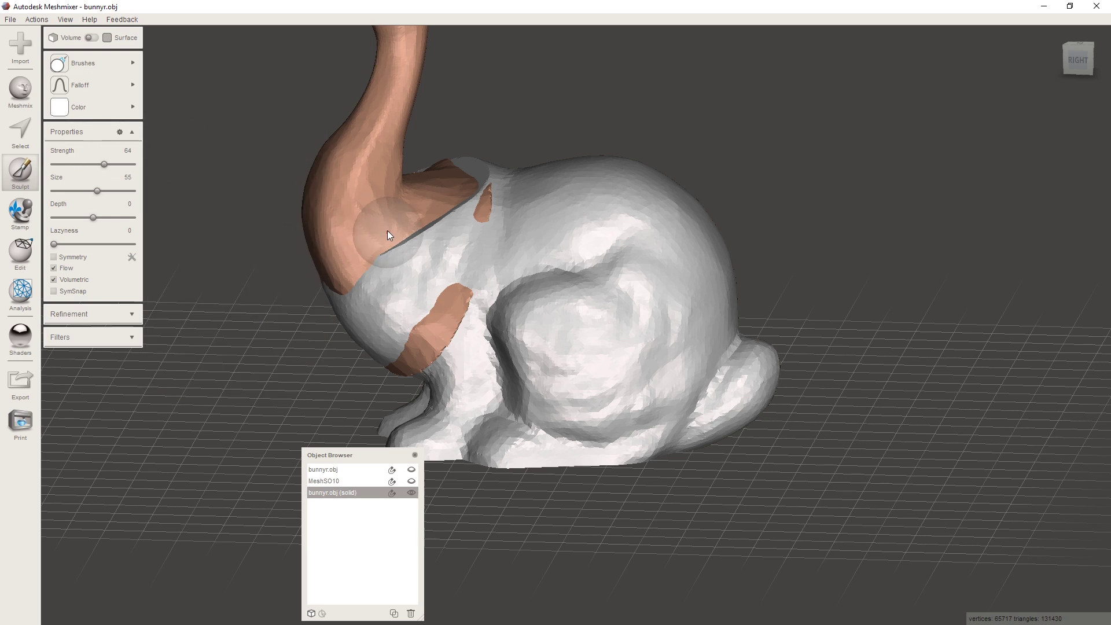
right_click_drag(481, 216, 457, 215)
Orbit to the front view and smooth the seam over the orange band and the bulge beside it.
scroll(483, 242, "up", 5)
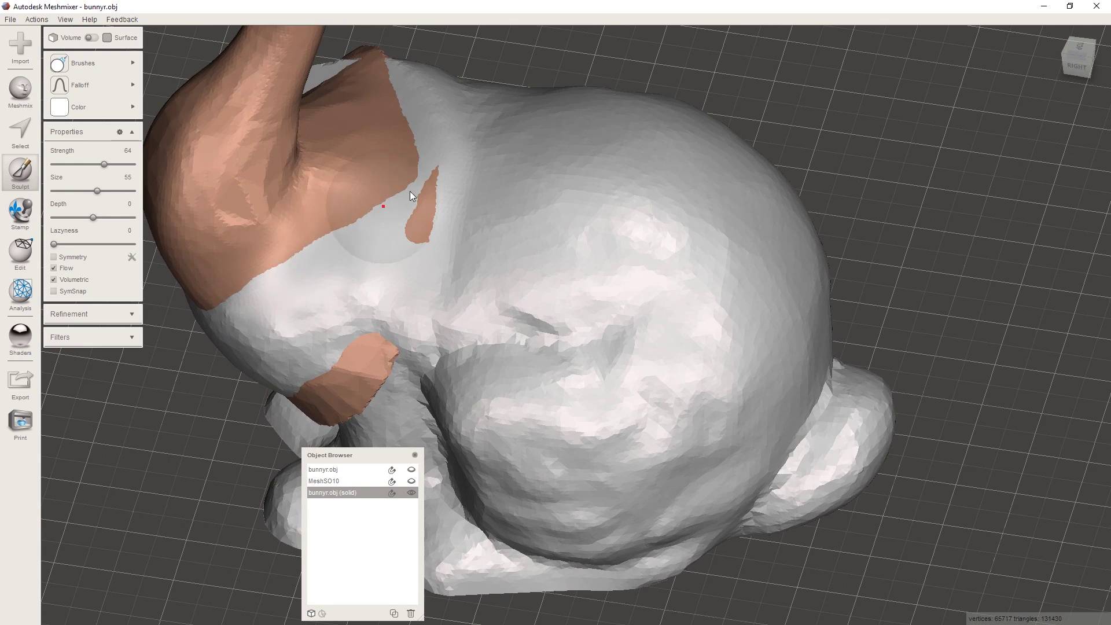
mouse_move(414, 235)
right_mouse_down()
mouse_move(376, 235)
mouse_move(434, 149)
mouse_move(429, 124)
mouse_move(412, 116)
mouse_move(344, 230)
mouse_move(319, 245)
mouse_move(370, 158)
mouse_move(372, 223)
right_mouse_up()
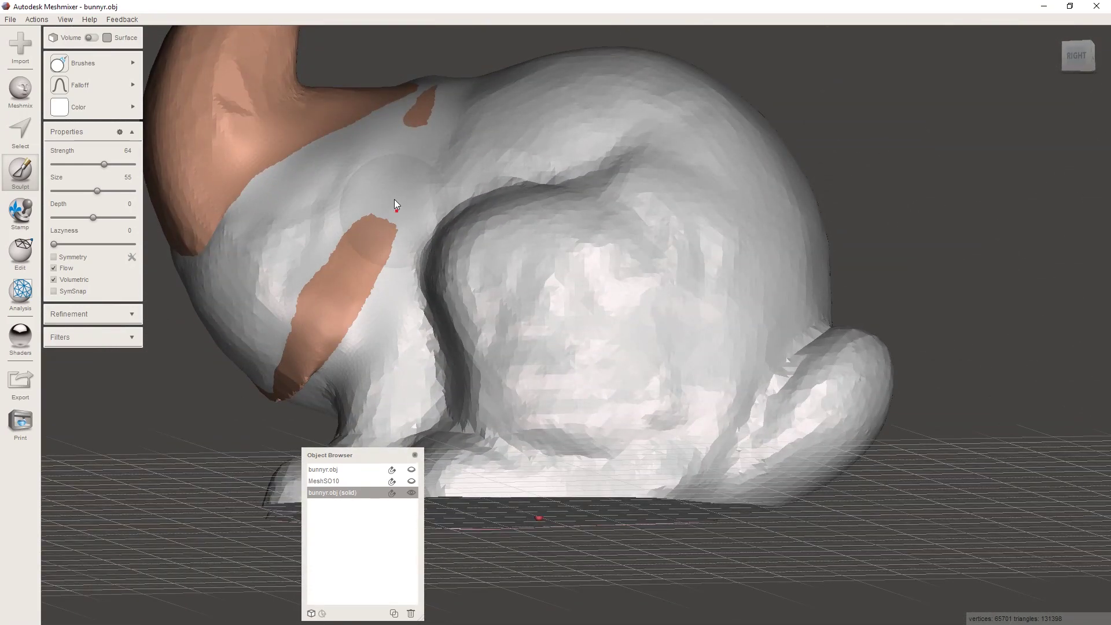
right_click_drag(342, 302, 424, 323)
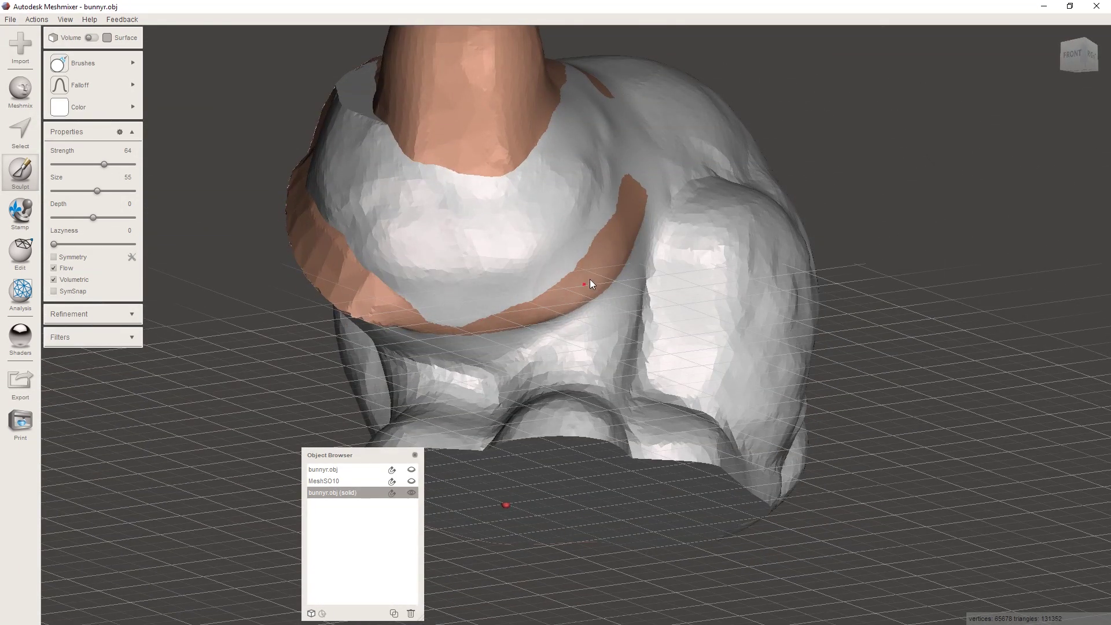
right_click_drag(602, 231, 511, 253)
mouse_move(511, 253)
left_mouse_down()
mouse_move(529, 214)
mouse_move(628, 295)
mouse_move(709, 329)
mouse_move(690, 281)
mouse_move(591, 225)
mouse_move(723, 262)
mouse_move(713, 293)
mouse_move(594, 269)
mouse_move(569, 166)
mouse_move(521, 123)
mouse_move(549, 128)
mouse_move(506, 215)
left_mouse_up()
mouse_move(519, 309)
left_mouse_down()
mouse_move(563, 354)
mouse_move(507, 274)
mouse_move(544, 320)
mouse_move(536, 299)
mouse_move(508, 306)
mouse_move(524, 328)
mouse_move(543, 319)
mouse_move(508, 258)
left_mouse_up()
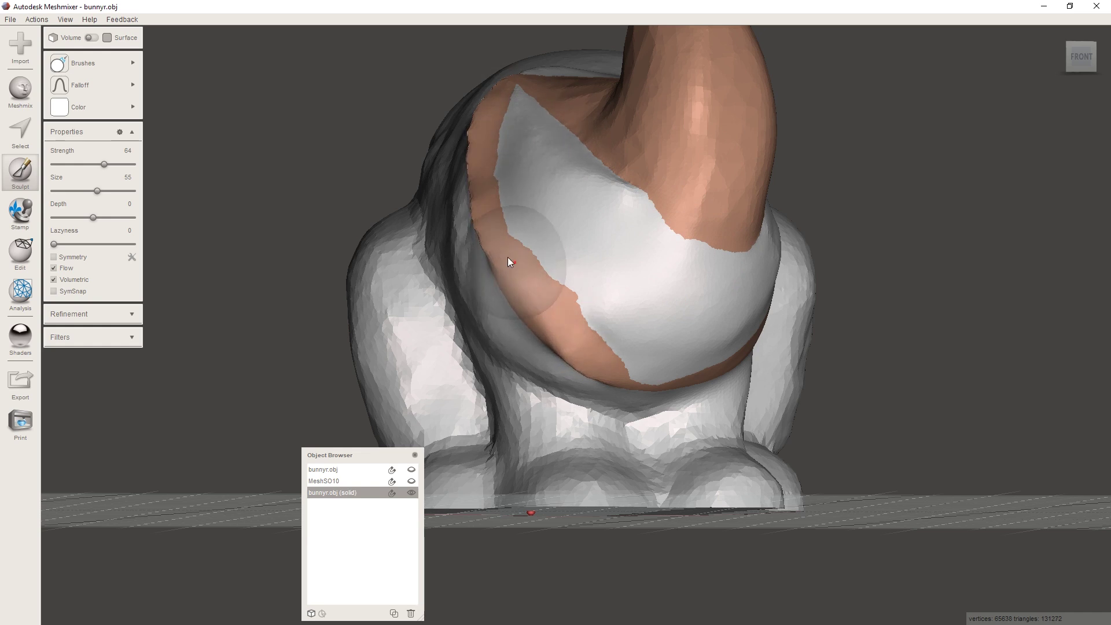
right_click_drag(508, 258, 578, 313)
Smooth the grey bulge and the orange-and-white band along the front seam.
mouse_move(657, 206)
left_mouse_down()
mouse_move(664, 324)
mouse_move(657, 199)
mouse_move(641, 236)
mouse_move(655, 322)
mouse_move(709, 396)
mouse_move(689, 389)
mouse_move(682, 376)
mouse_move(698, 380)
mouse_move(668, 311)
mouse_move(683, 355)
mouse_move(764, 340)
mouse_move(808, 300)
mouse_move(727, 266)
mouse_move(672, 202)
mouse_move(656, 210)
mouse_move(886, 356)
mouse_move(756, 278)
mouse_move(759, 317)
left_mouse_up()
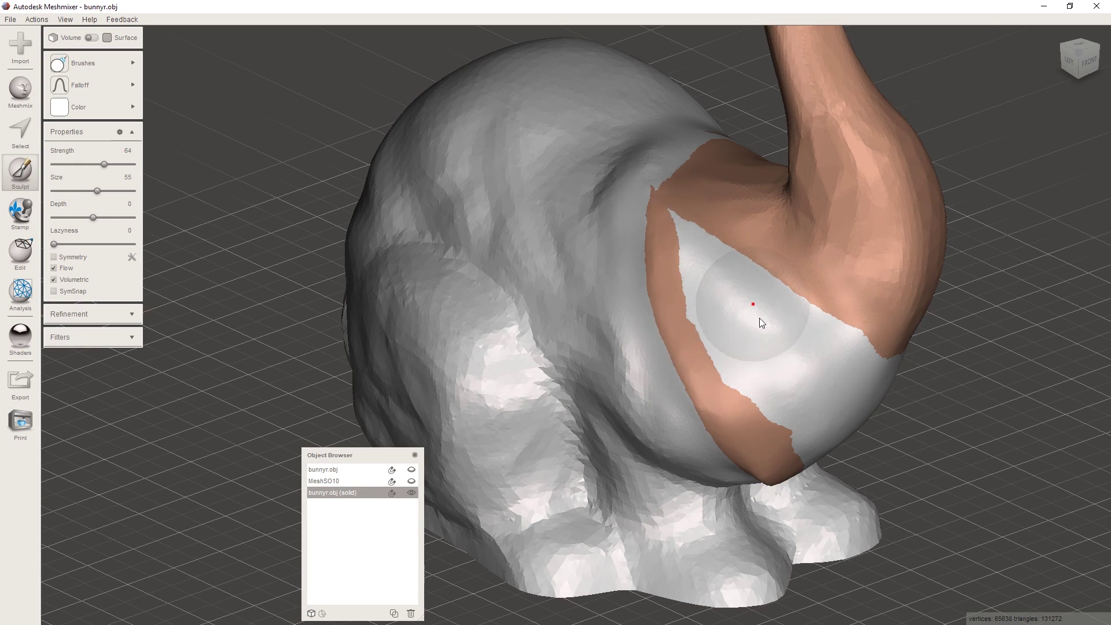
mouse_move(759, 317)
right_mouse_down()
mouse_move(710, 328)
mouse_move(616, 280)
right_mouse_up()
mouse_move(617, 280)
left_mouse_down()
mouse_move(487, 214)
mouse_move(533, 240)
mouse_move(498, 237)
mouse_move(535, 245)
mouse_move(620, 230)
left_mouse_up()
mouse_move(620, 230)
right_mouse_down()
mouse_move(501, 271)
mouse_move(392, 228)
right_mouse_up()
Smooth the neck seam and the lumps along the bunny's base.
left_click_drag(393, 228, 339, 225)
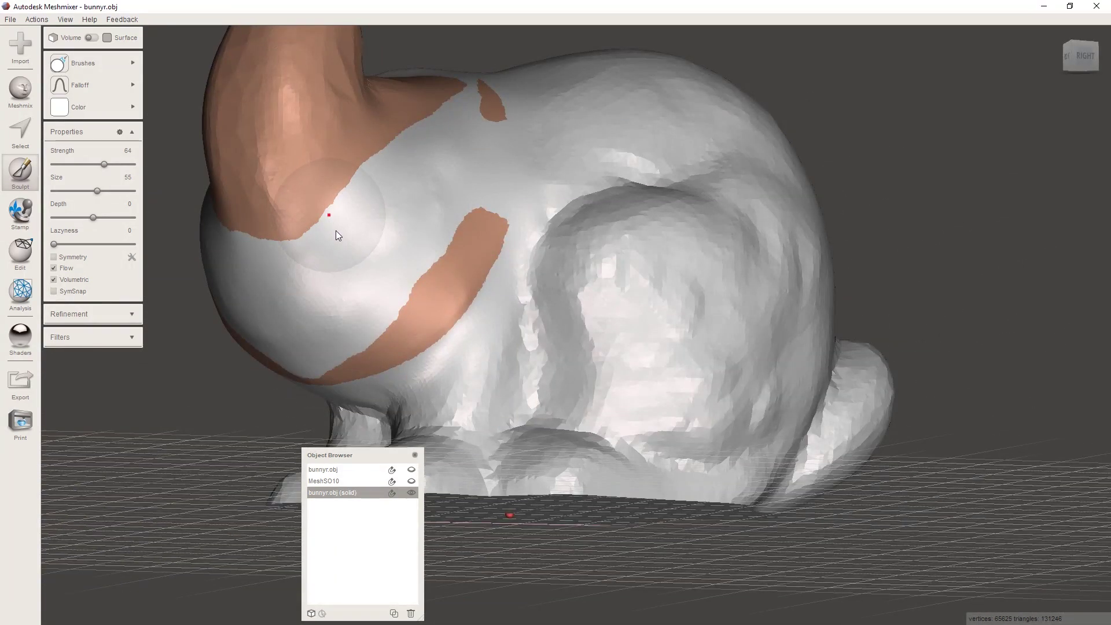
mouse_move(336, 230)
right_mouse_down()
mouse_move(481, 256)
mouse_move(480, 300)
right_mouse_up()
left_click_drag(487, 318, 554, 327)
mouse_move(555, 327)
right_mouse_down()
mouse_move(443, 356)
mouse_move(472, 393)
mouse_move(551, 343)
right_mouse_up()
mouse_move(440, 403)
left_mouse_down()
mouse_move(468, 408)
mouse_move(474, 370)
left_mouse_up()
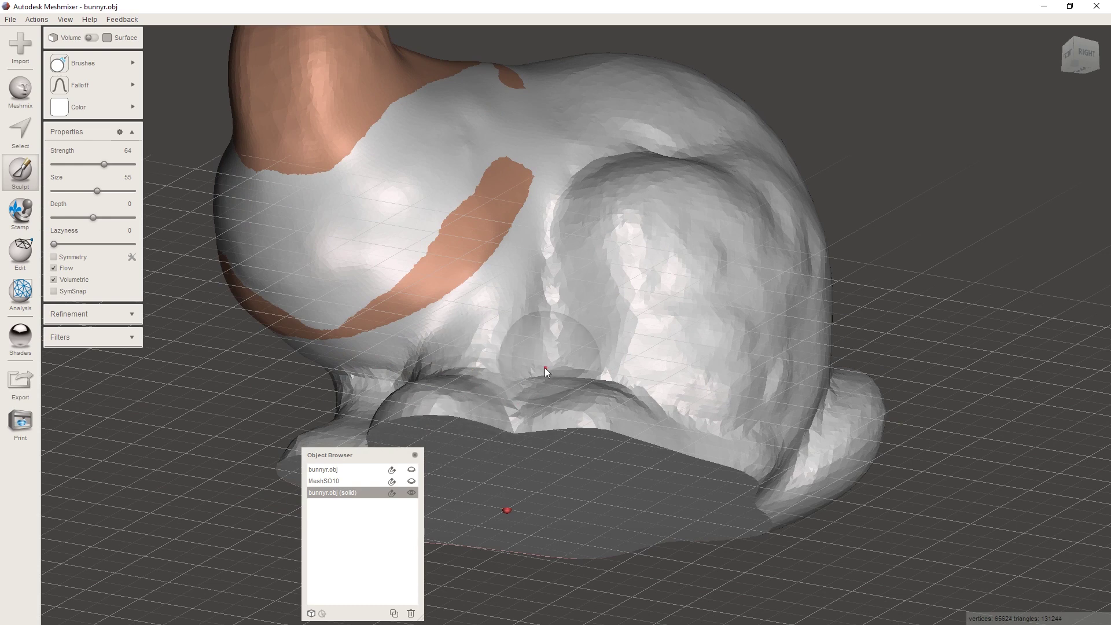
Orbit and zoom around the model to check the seam from the front, top and side.
mouse_move(512, 328)
right_mouse_down()
mouse_move(460, 342)
mouse_move(460, 365)
mouse_move(367, 325)
right_mouse_up()
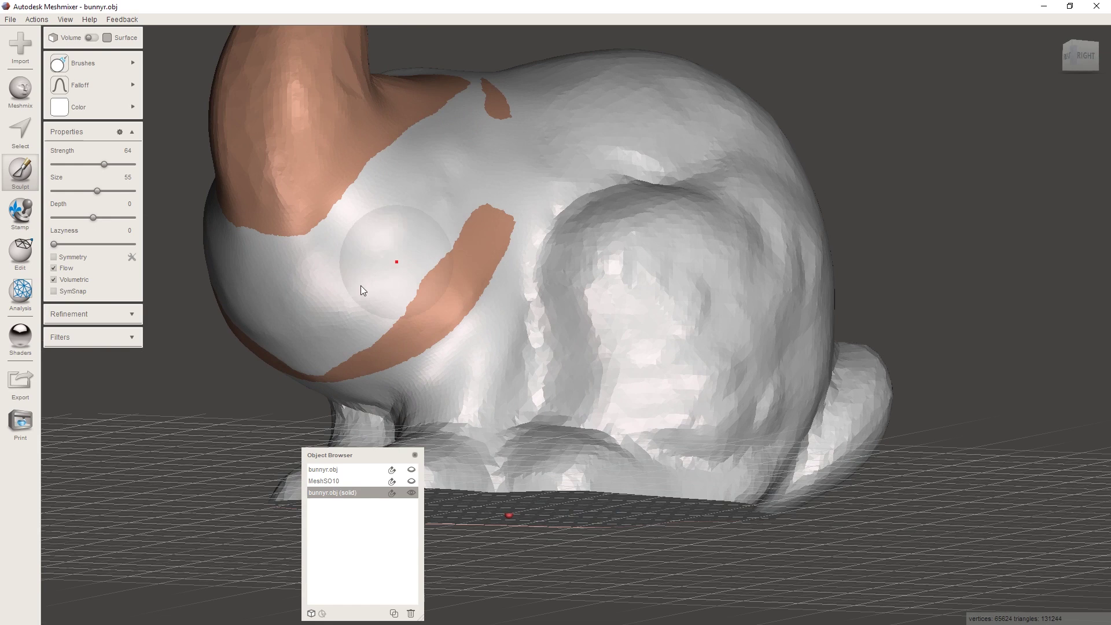
right_click_drag(234, 230, 332, 272)
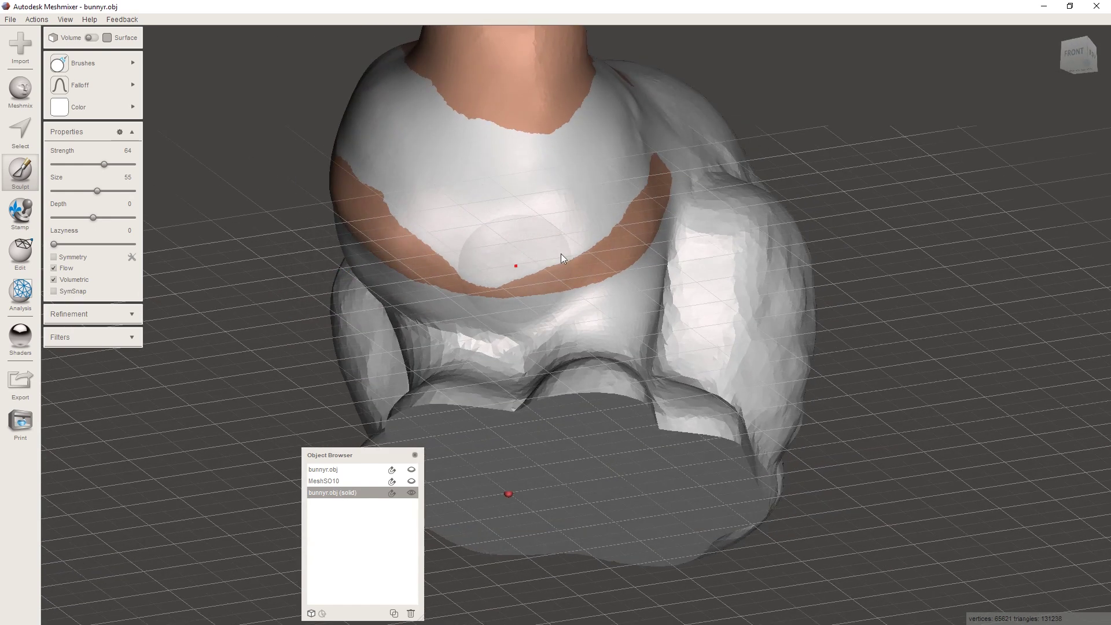
mouse_move(565, 258)
right_mouse_down()
mouse_move(488, 249)
mouse_move(648, 235)
mouse_move(653, 310)
right_mouse_up()
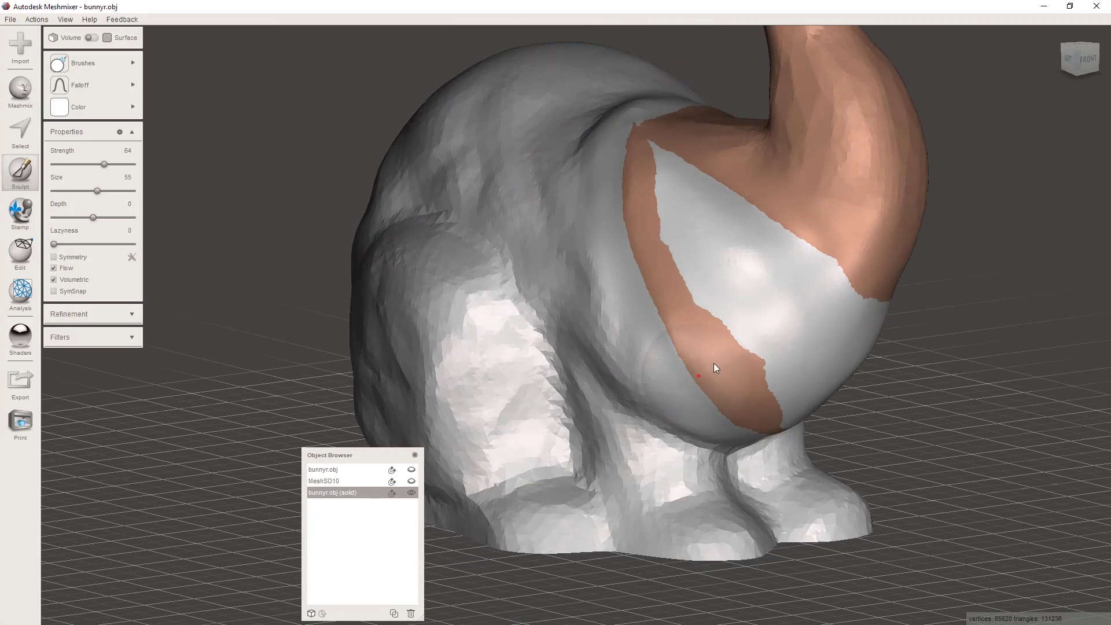
mouse_move(585, 138)
right_mouse_down()
mouse_move(567, 260)
mouse_move(595, 342)
right_mouse_up()
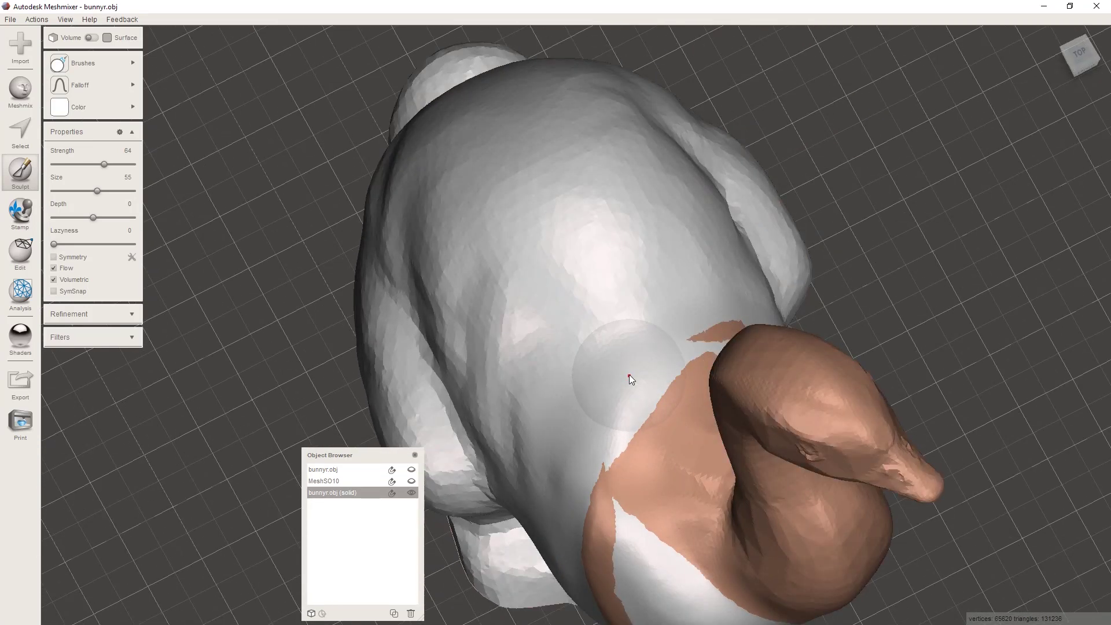
mouse_move(116, 75)
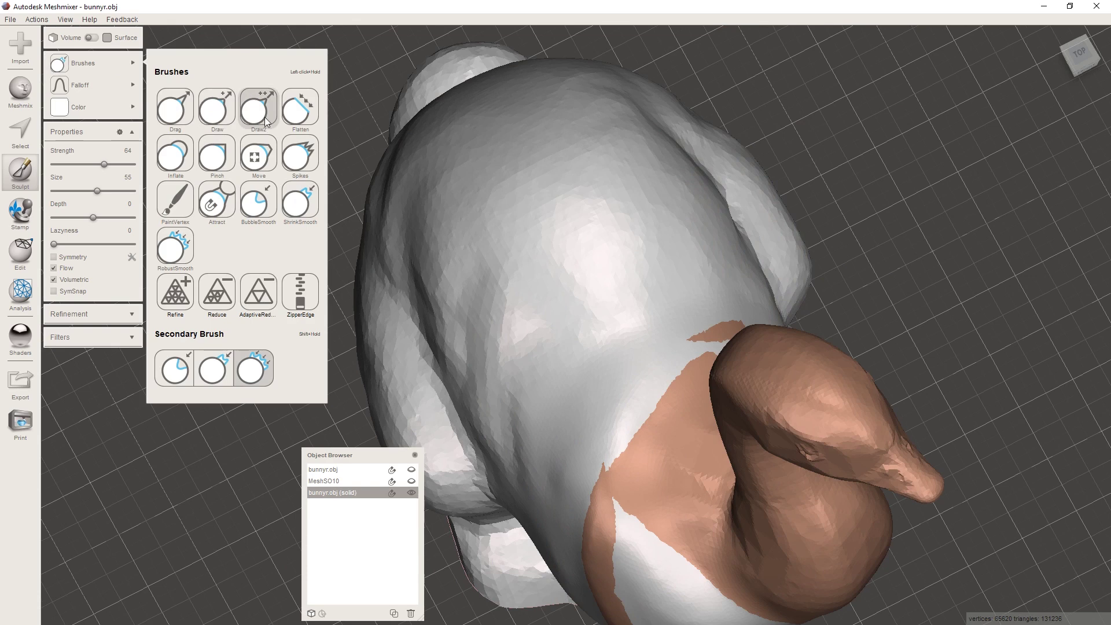
right_click_drag(625, 311, 505, 228)
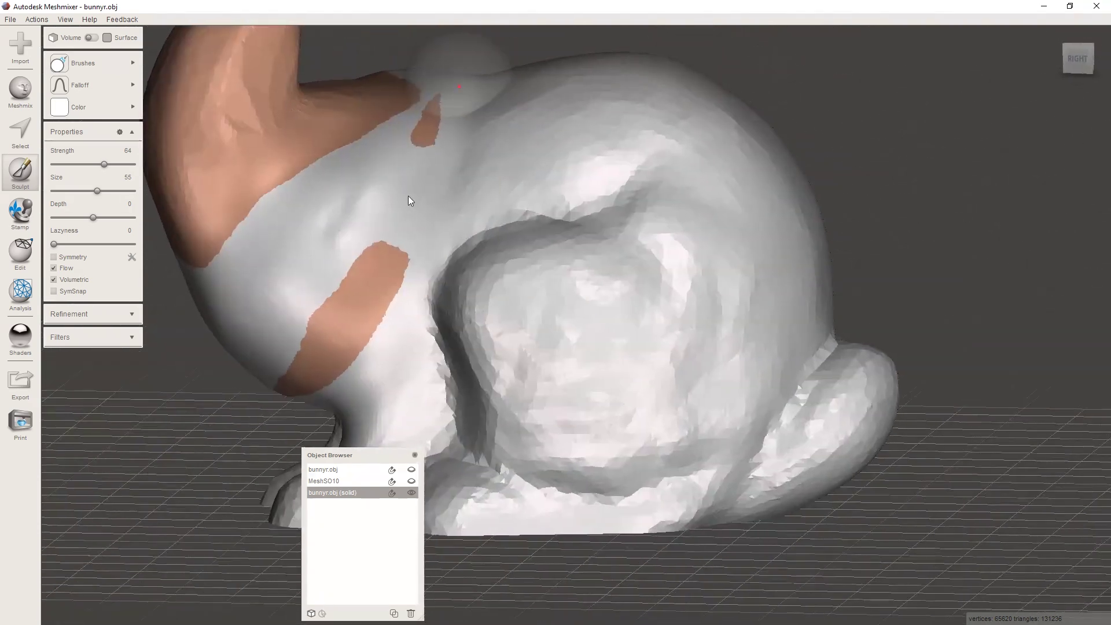
scroll(409, 201, "down", 10)
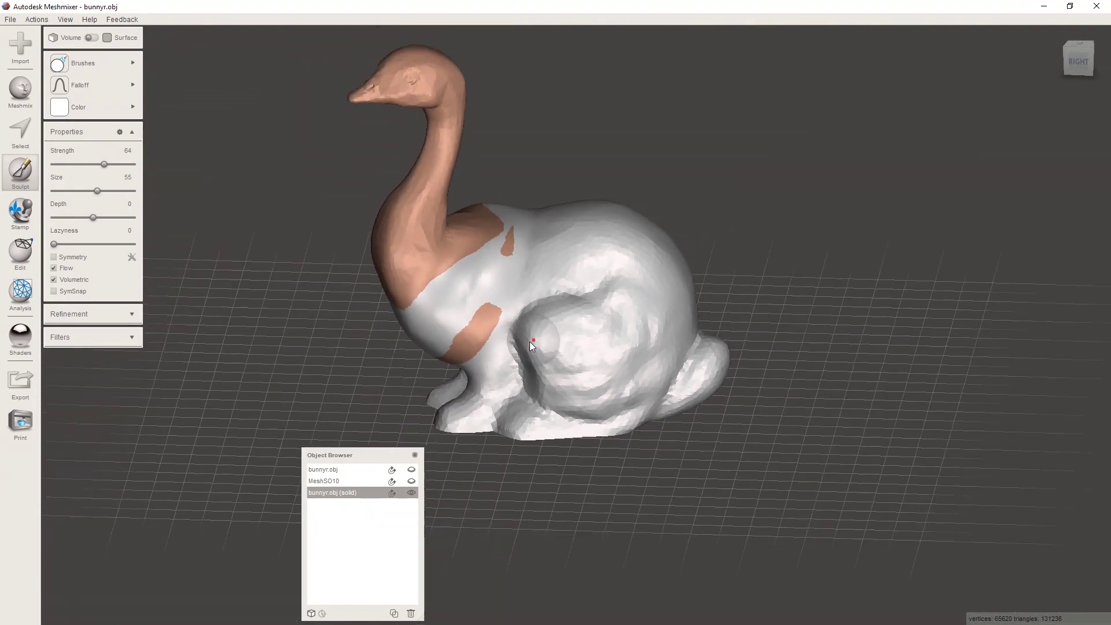
scroll(530, 341, "up", 3)
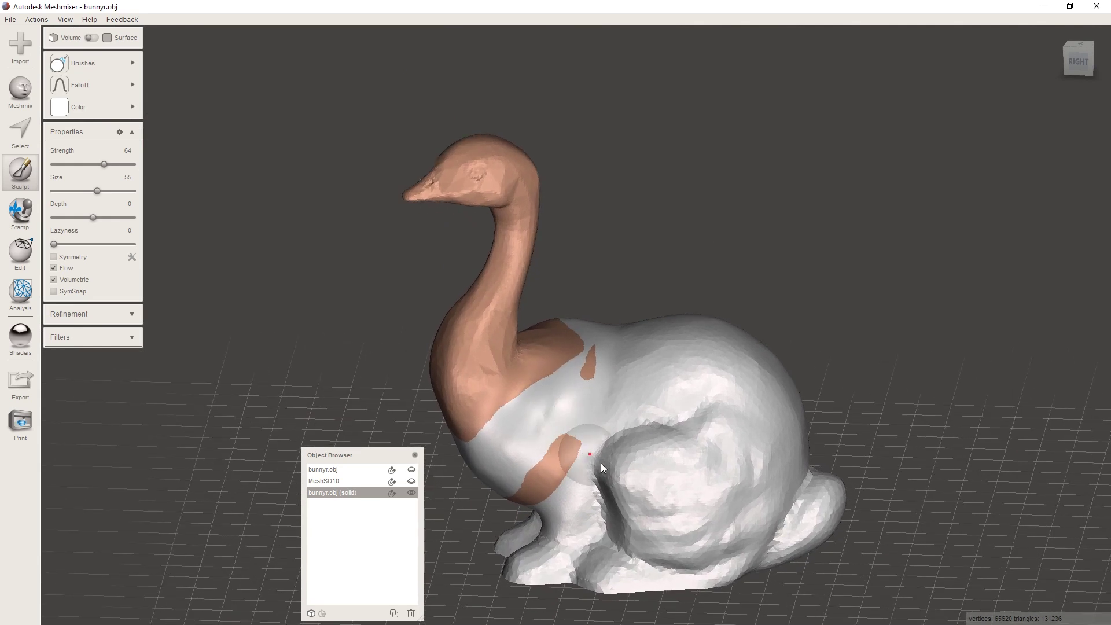
right_click_drag(601, 462, 710, 328)
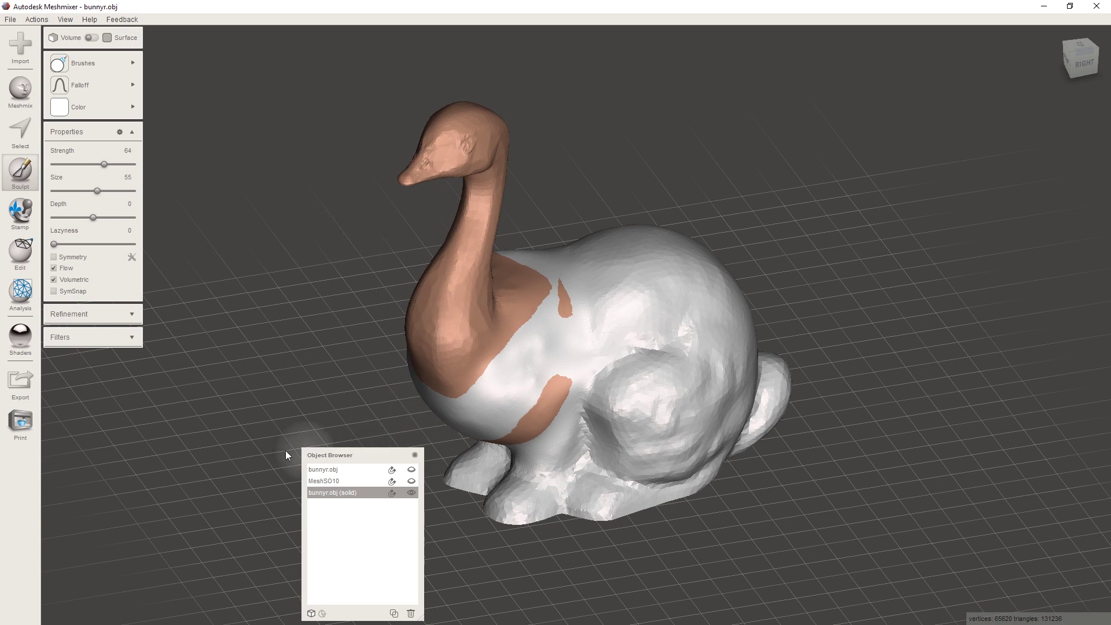
Switch to Print mode on the Prusa i3Mk3 bed and send the model to Slic3r PE.
left_click(132, 107)
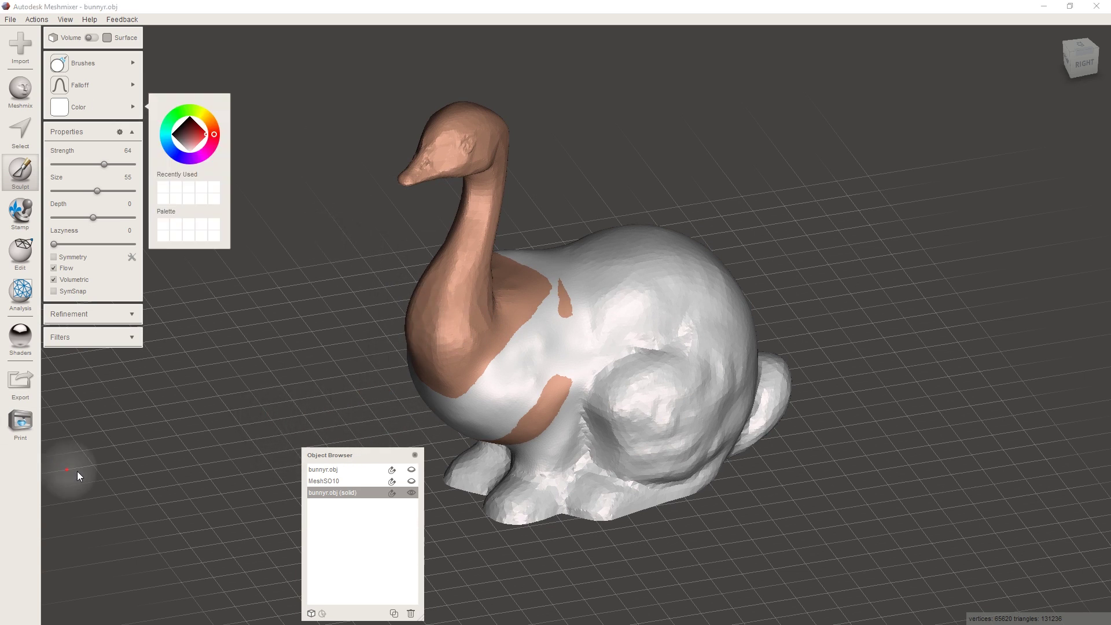
left_click(25, 425)
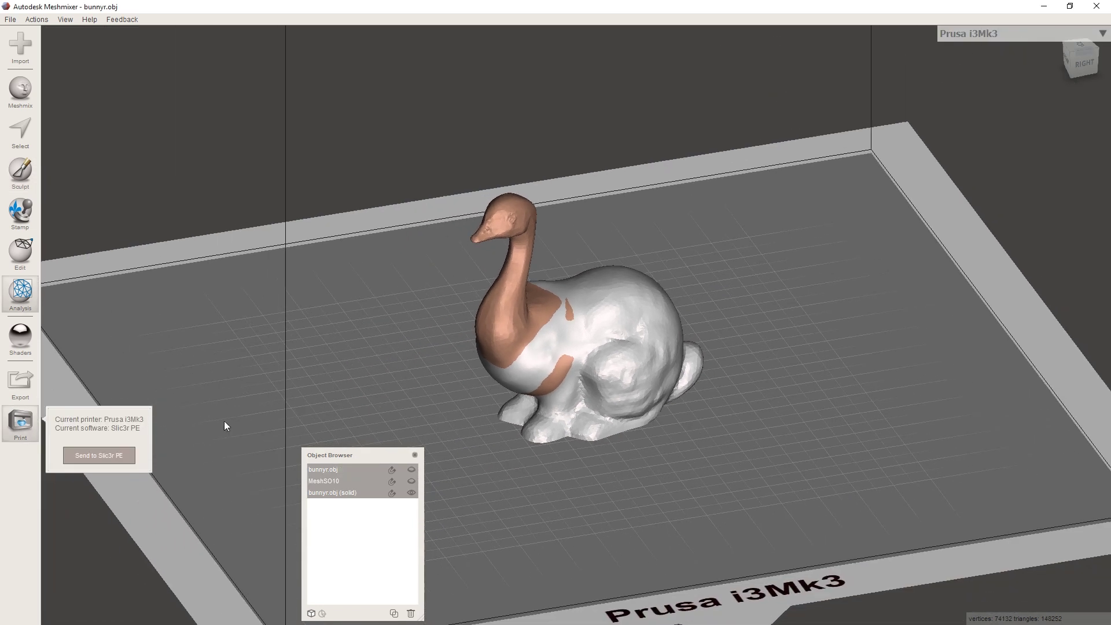
left_click(117, 457)
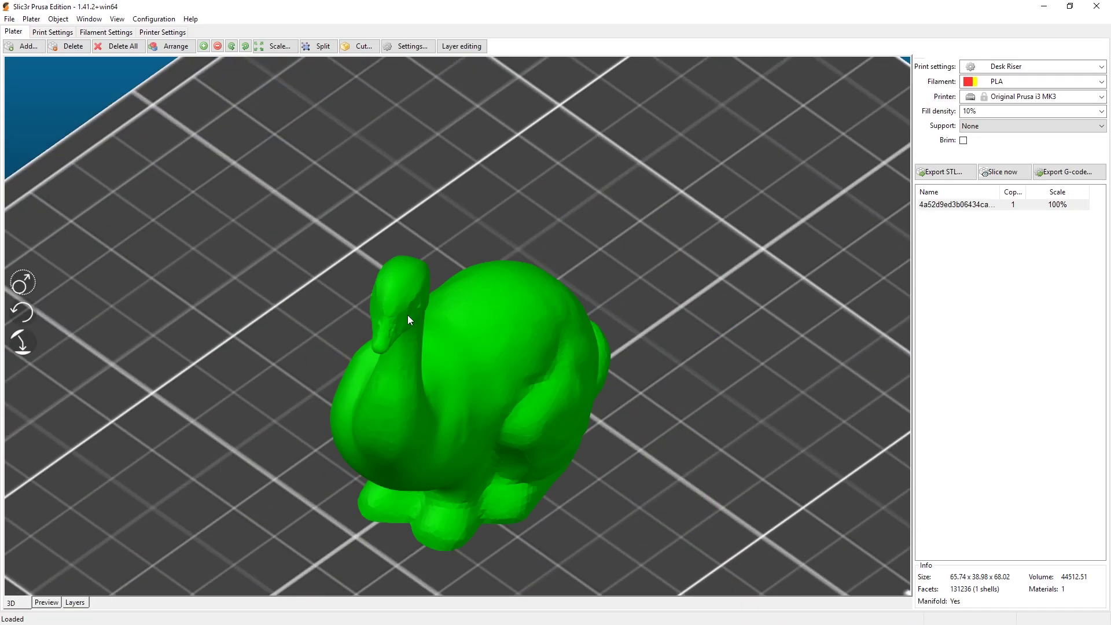
Pan and orbit the Slic3r view to see the loaded goose-bunny from a low side angle.
scroll(453, 311, "down", 5)
scroll(447, 376, "up", 5)
right_click_drag(578, 484, 568, 461)
mouse_move(567, 462)
left_mouse_down()
mouse_move(602, 469)
mouse_move(548, 445)
mouse_move(578, 404)
mouse_move(574, 458)
mouse_move(390, 438)
mouse_move(429, 442)
mouse_move(439, 467)
mouse_move(547, 474)
mouse_move(581, 449)
mouse_move(568, 463)
left_mouse_up()
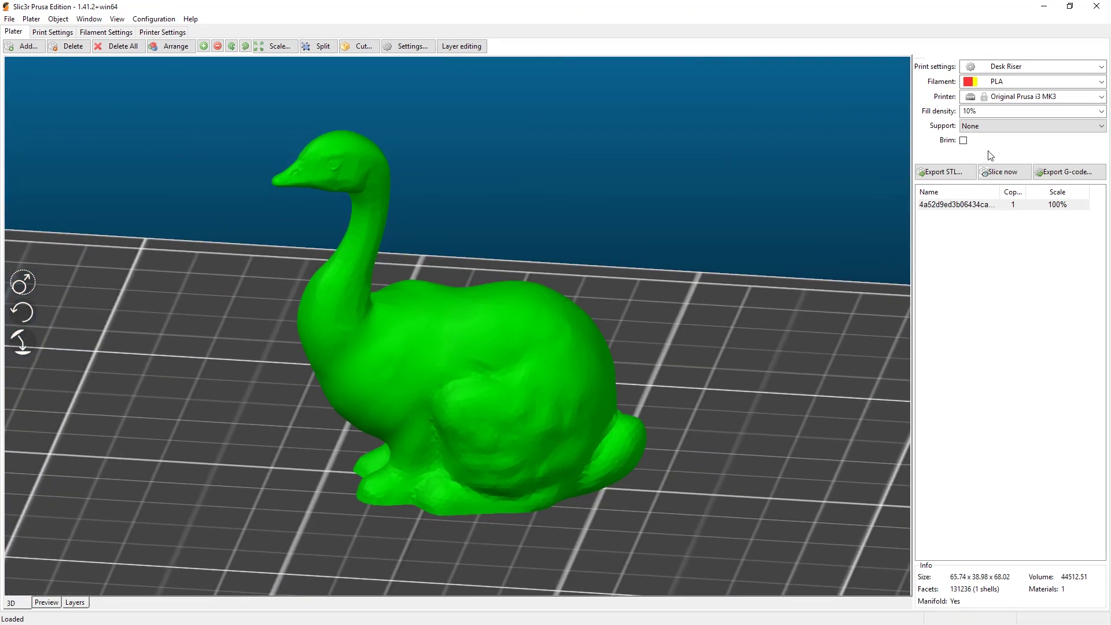
left_click_drag(668, 342, 484, 396)
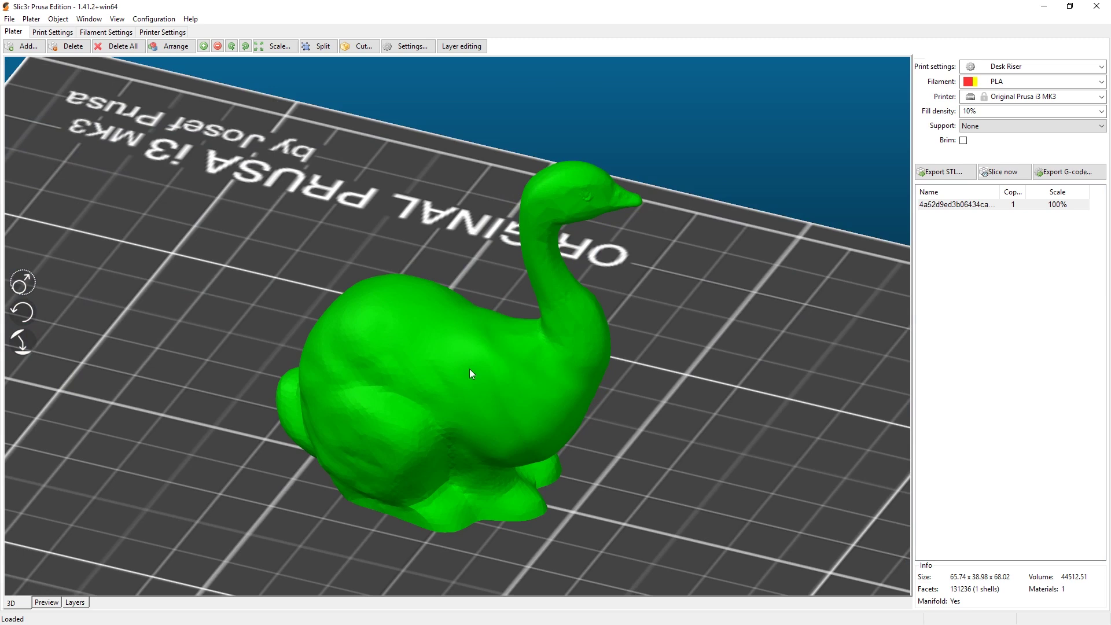
Move the model up and right on the bed, then view the whole bed at an angle.
left_click_drag(492, 384, 557, 346)
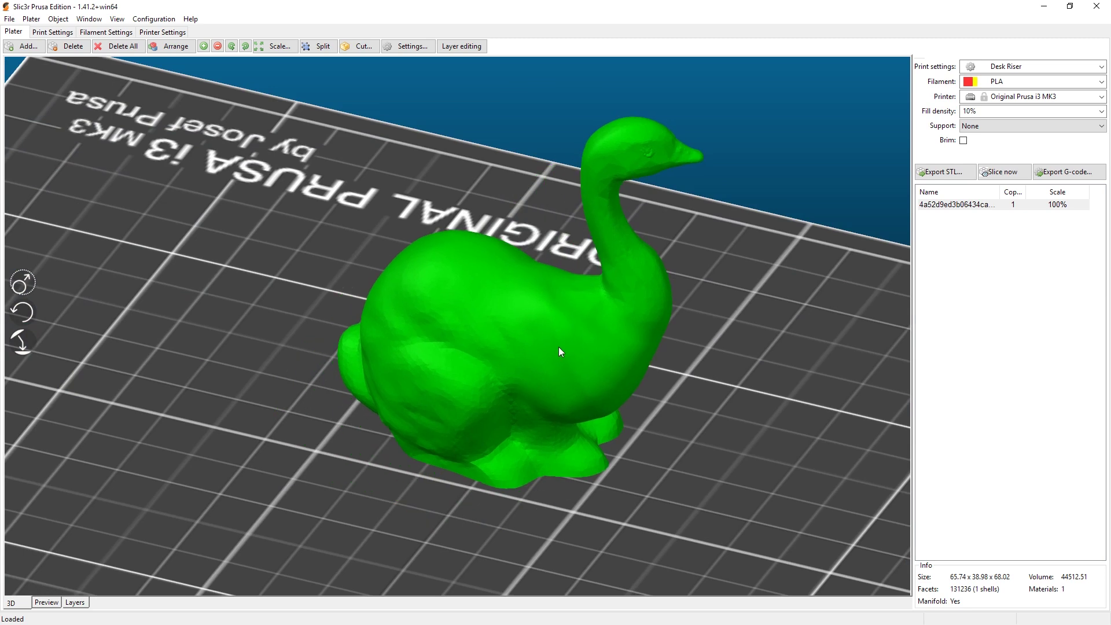
left_click_drag(770, 398, 608, 473)
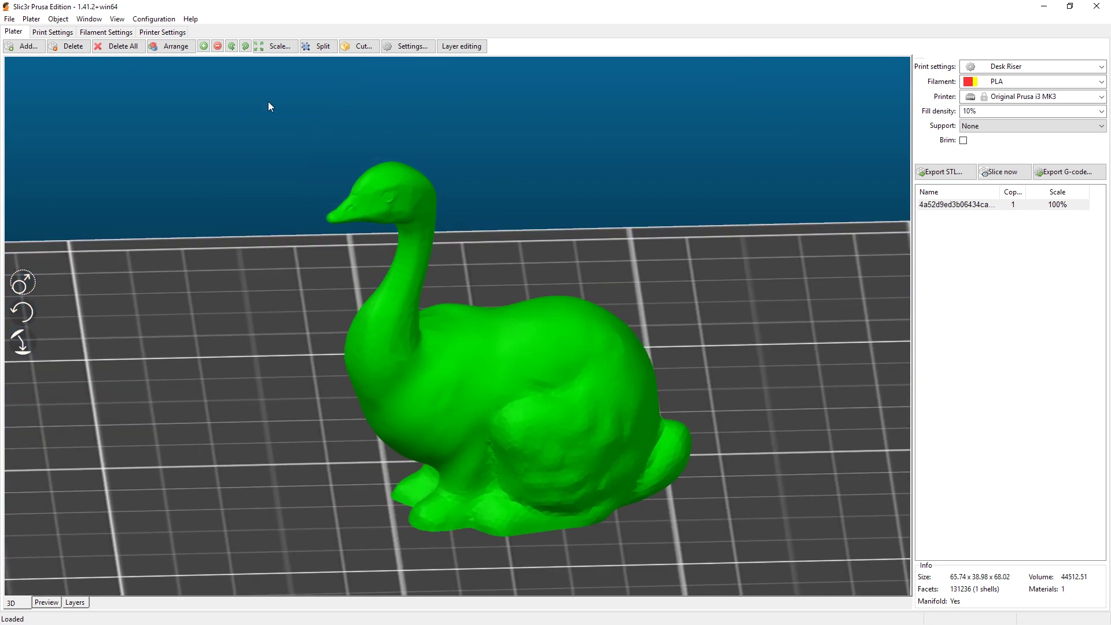
scroll(470, 377, "down", 5)
left_click_drag(581, 386, 535, 380)
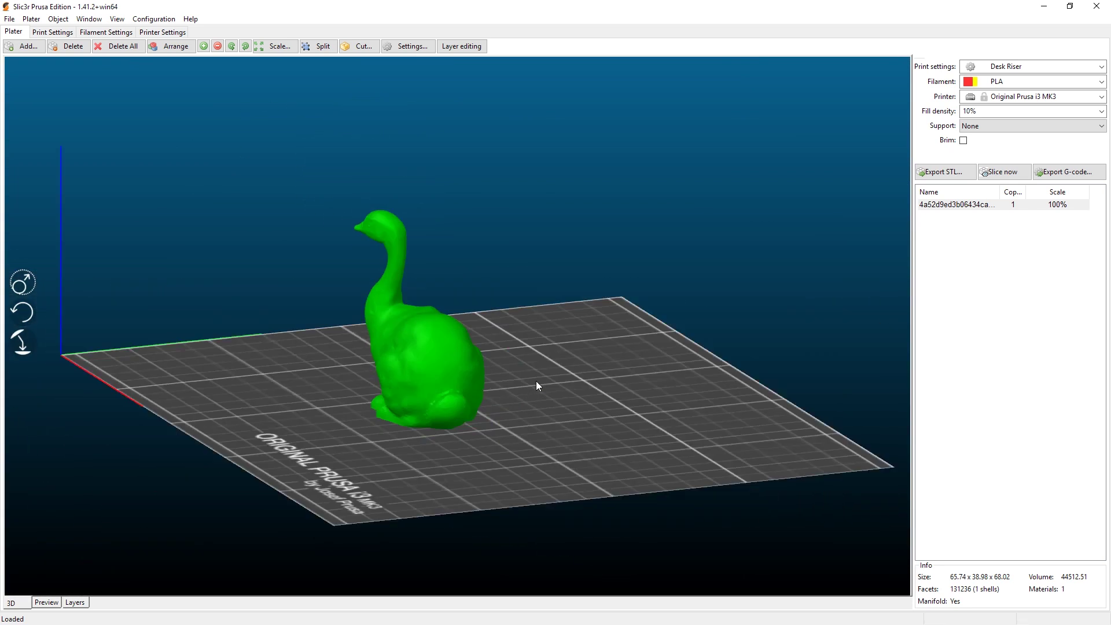